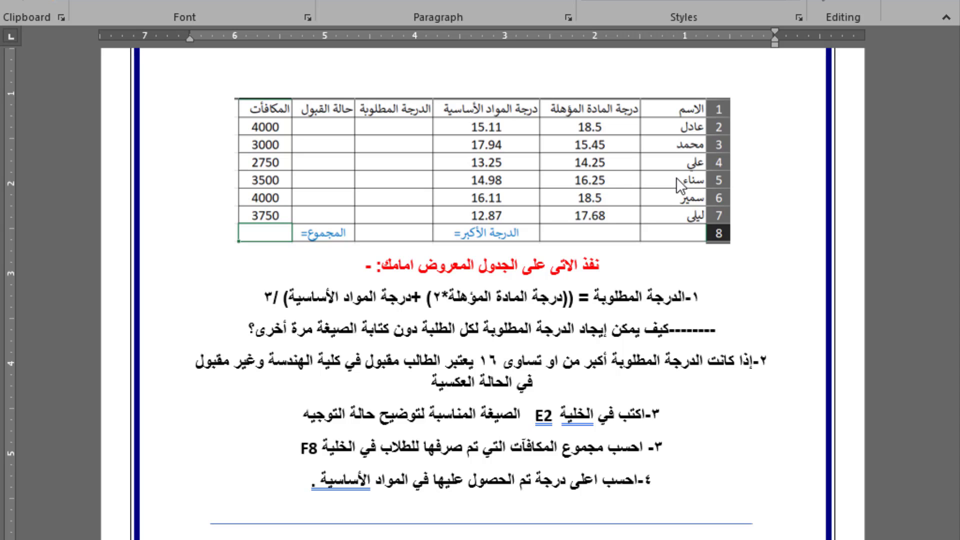
# Step: Scroll through the Word task sheet and briefly check the Excel grades sheet
pyautogui.scroll(-3, 589, 376)
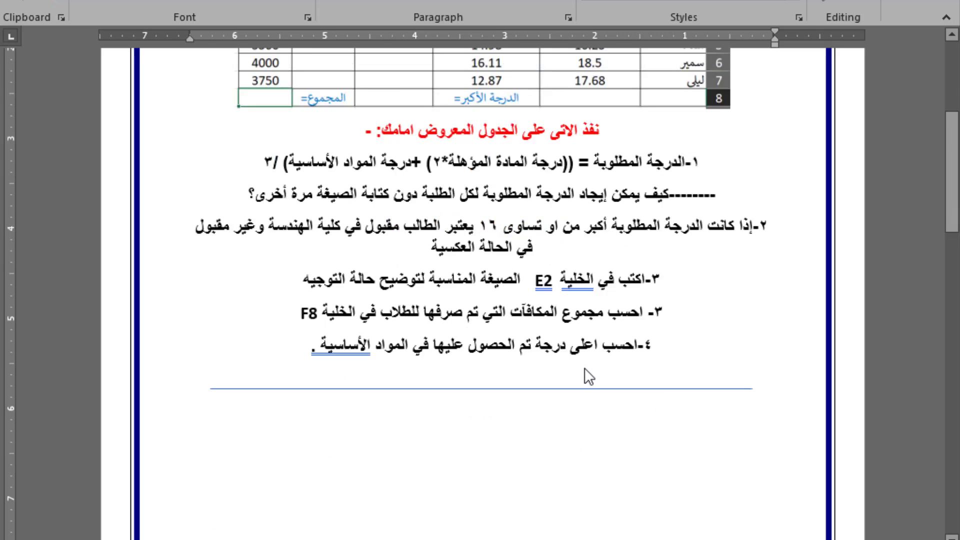
pyautogui.scroll(-5, 588, 376)
pyautogui.scroll(-7, 588, 376)
pyautogui.scroll(-1, 589, 375)
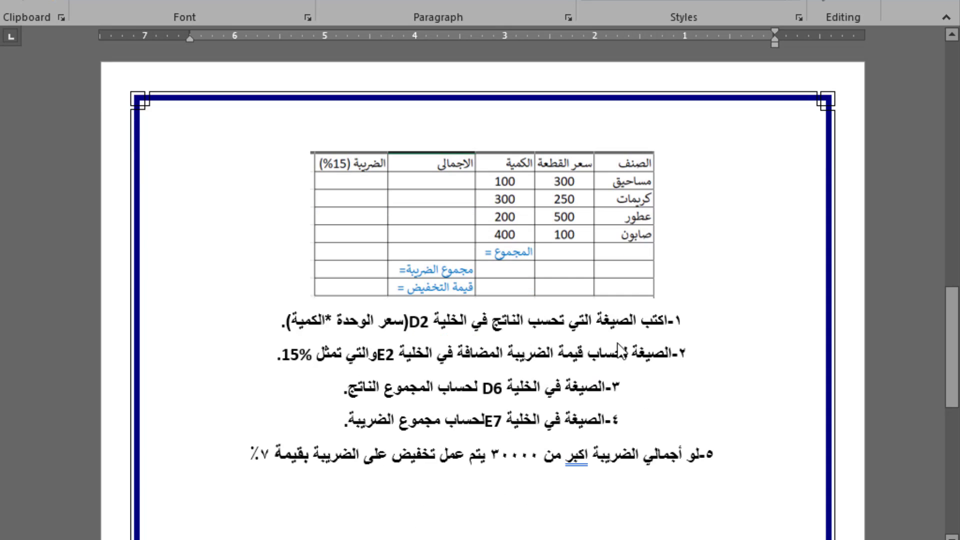
pyautogui.scroll(5, 563, 408)
pyautogui.scroll(4, 562, 408)
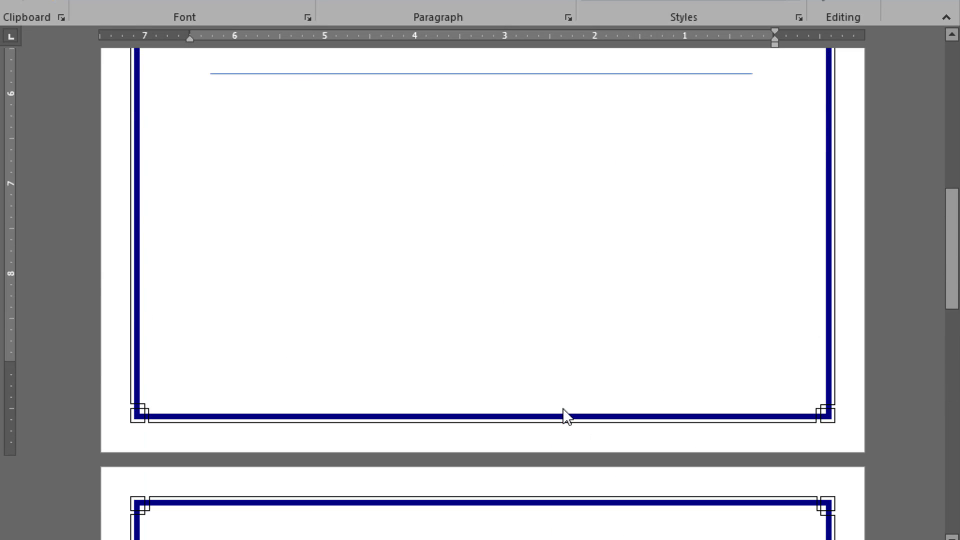
pyautogui.scroll(7, 562, 408)
pyautogui.scroll(2, 562, 408)
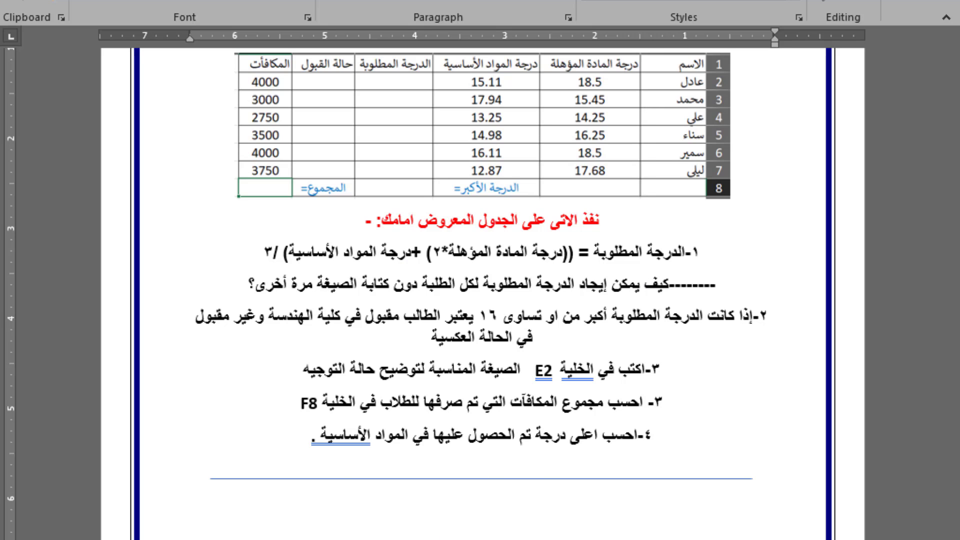
pyautogui.click(460, 471)
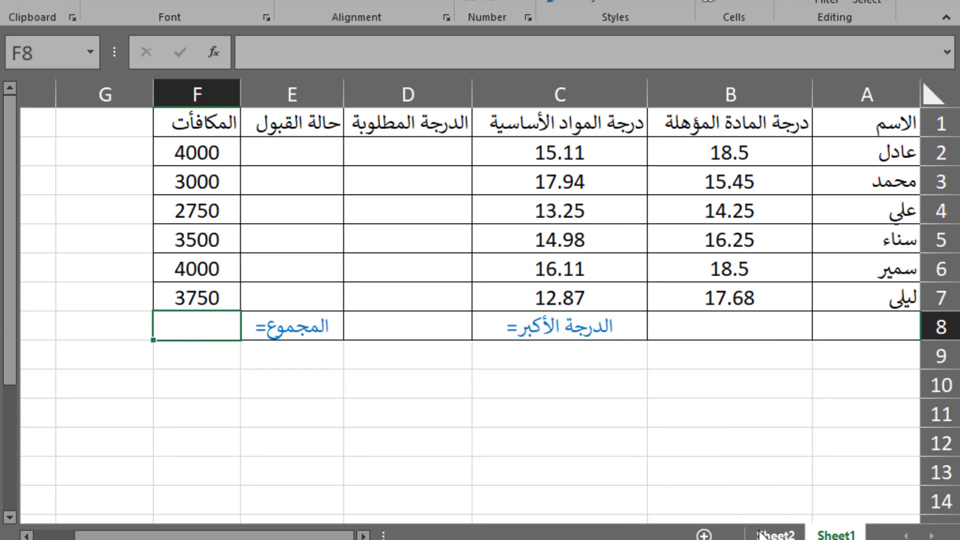
pyautogui.click(429, 417)
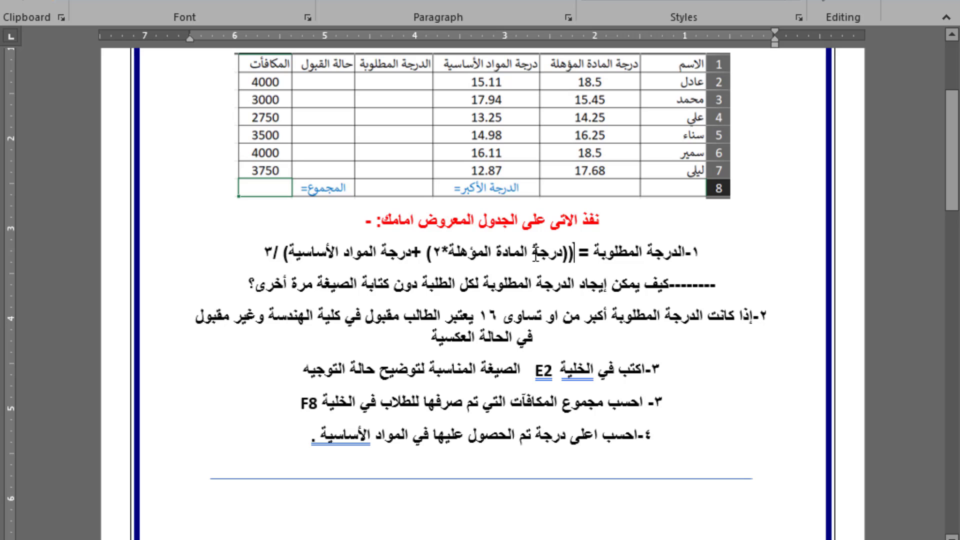
# Step: Highlight question 1's required-grade formula, then go back to Excel cell D2
pyautogui.moveTo(575, 257); pyautogui.dragTo(214, 256)
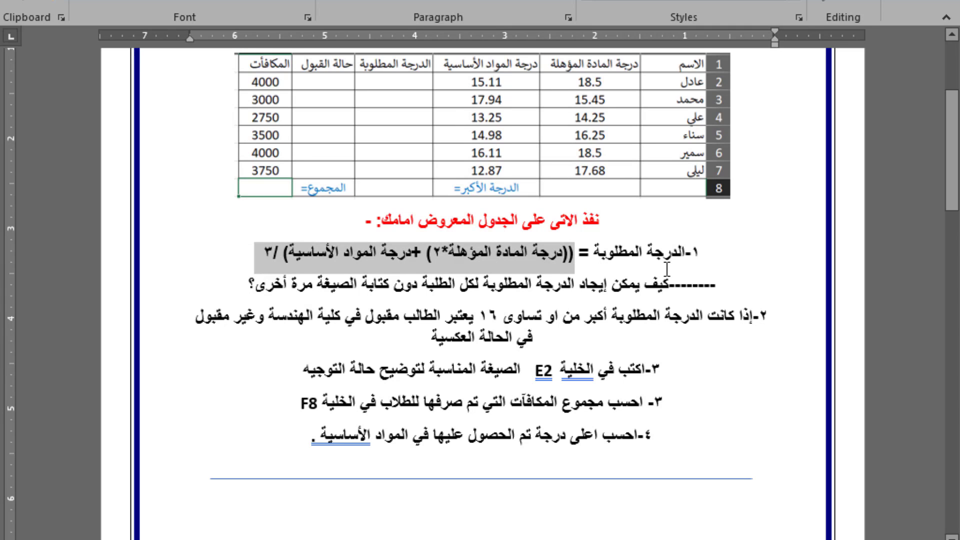
pyautogui.click(406, 85)
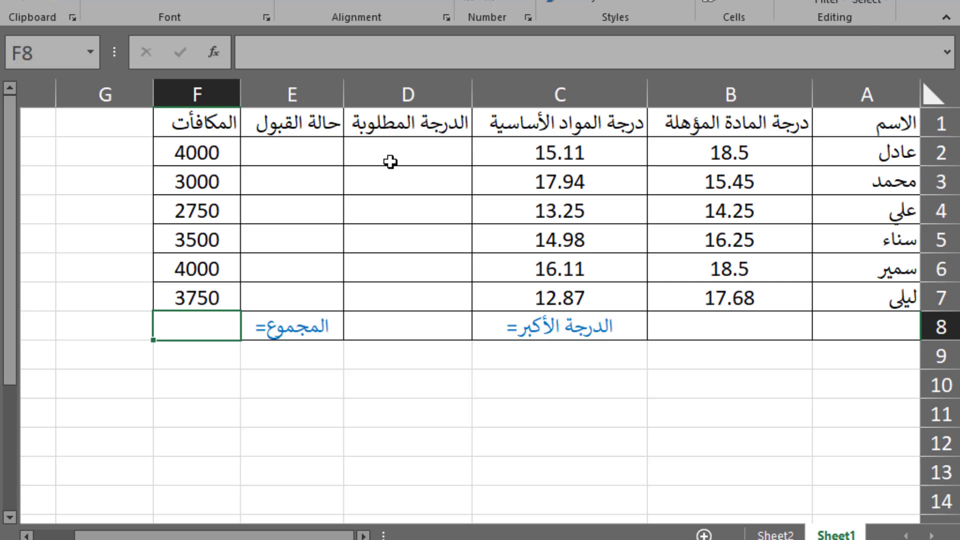
pyautogui.click(390, 162)
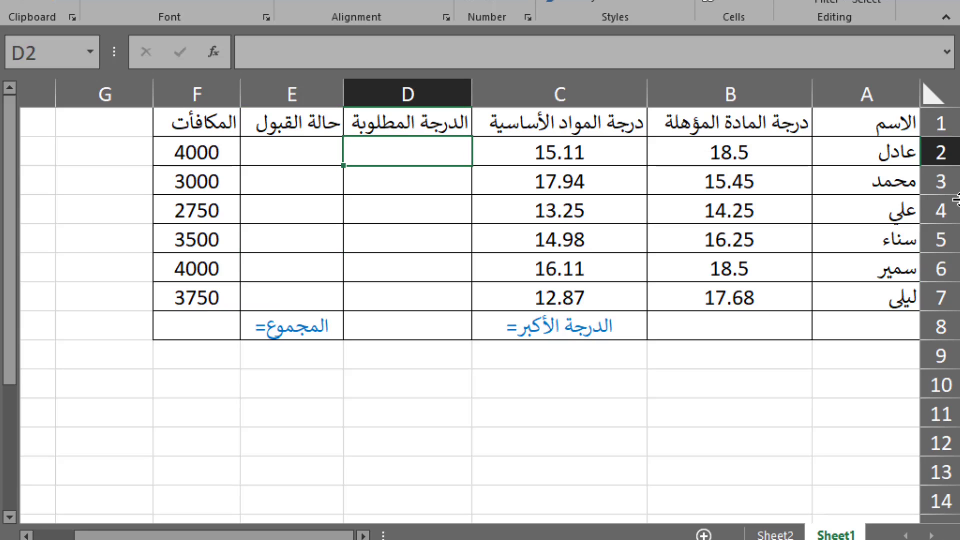
# Step: Enter =((B2*2)+C2)/3 in D2, giving a required grade of 17.37
pyautogui.write('=')
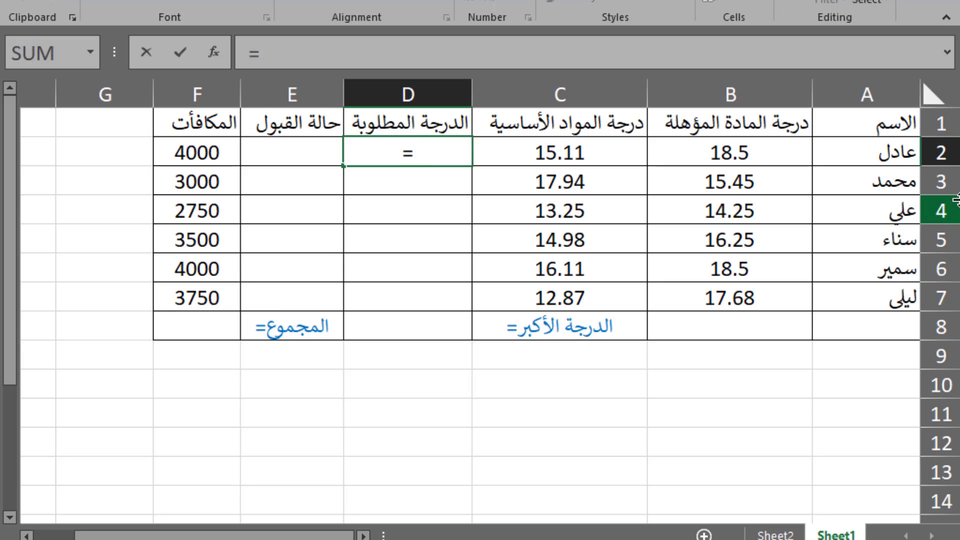
pyautogui.write(')')
pyautogui.press('BackSpace')
pyautogui.write('(')
pyautogui.write('(')
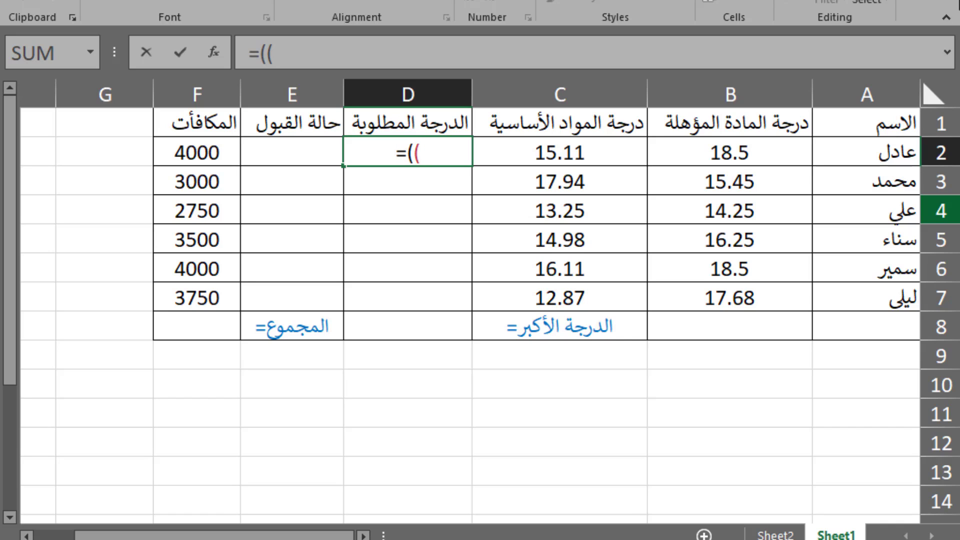
pyautogui.click(751, 150)
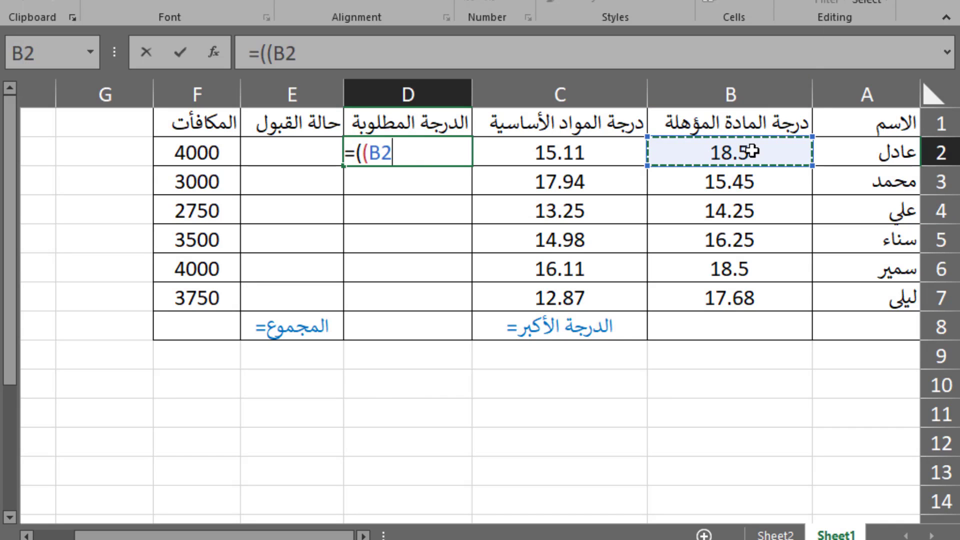
pyautogui.write('*')
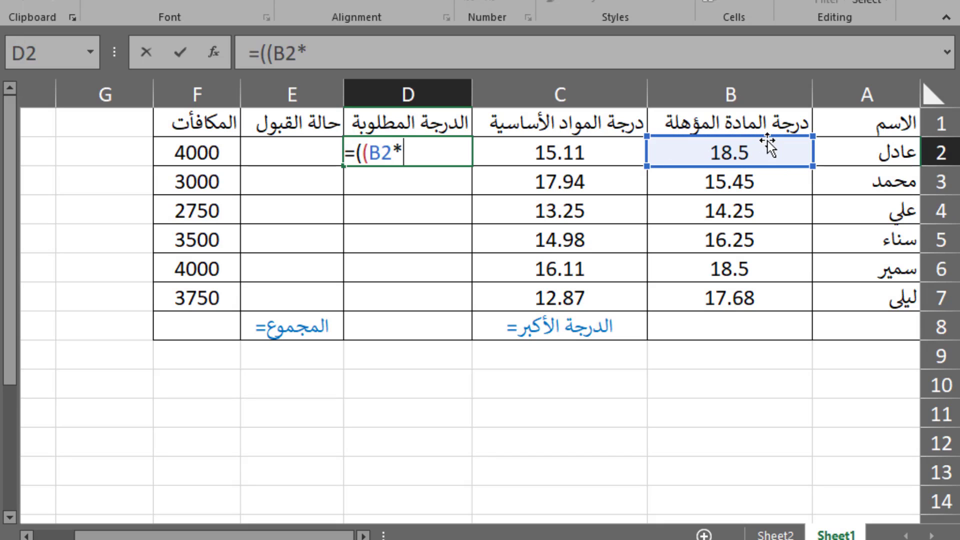
pyautogui.write('2)')
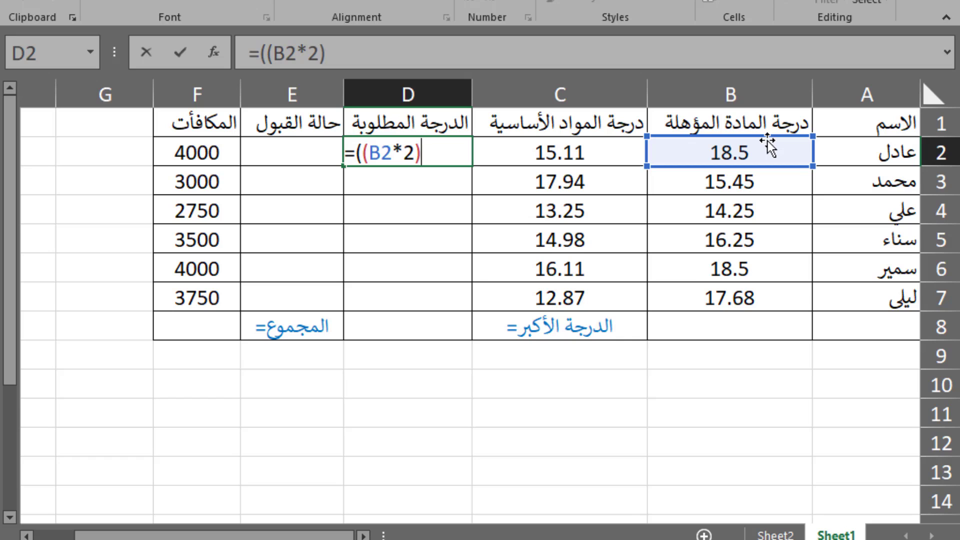
pyautogui.write('+')
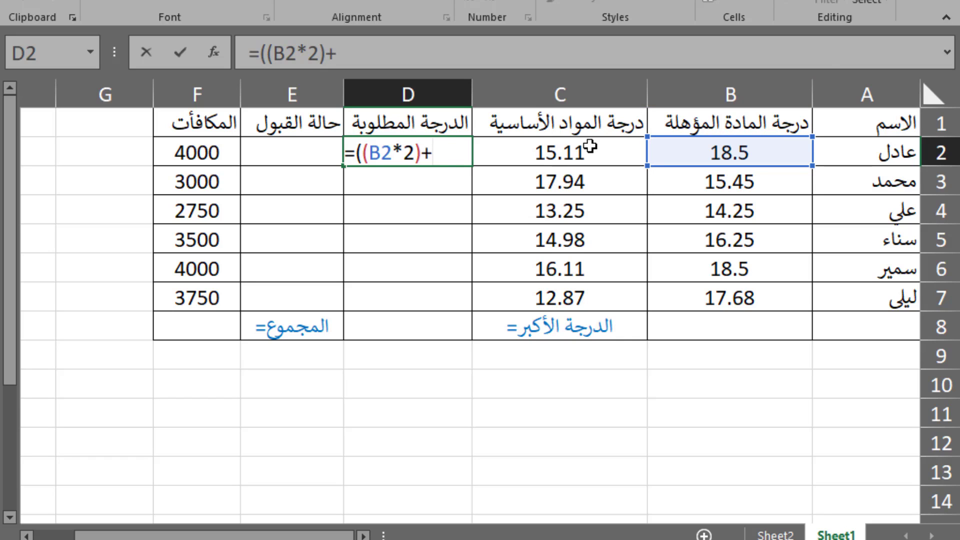
pyautogui.click(617, 145)
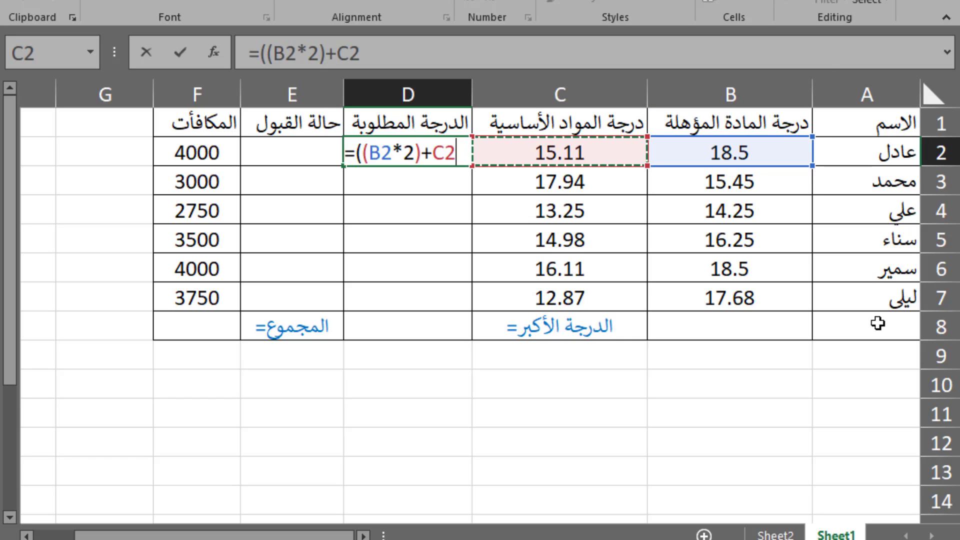
pyautogui.write(')/')
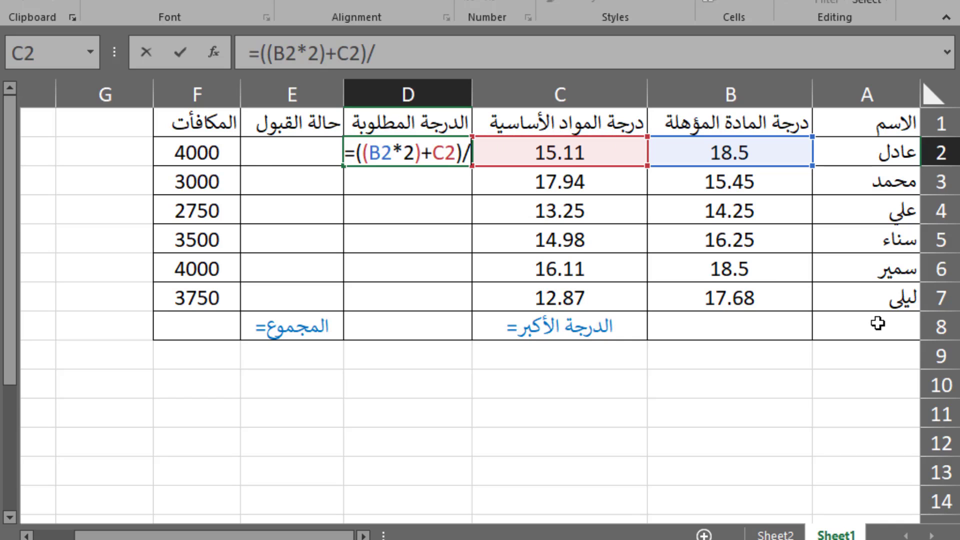
pyautogui.write('3')
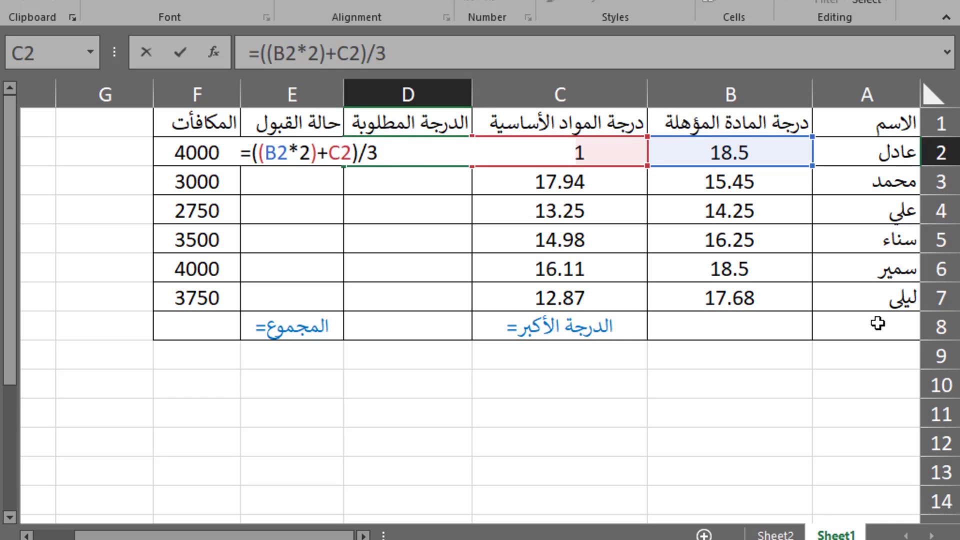
pyautogui.press('Return')
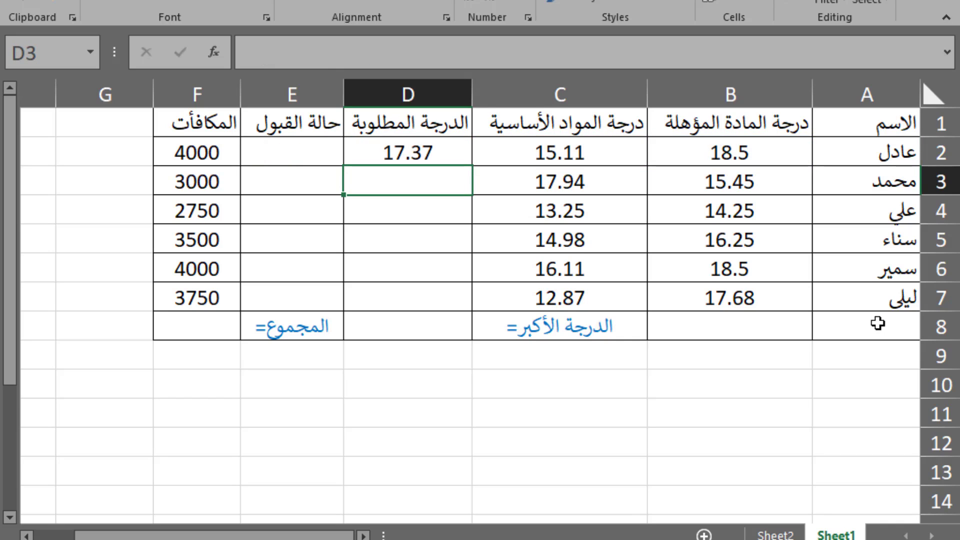
# Step: Copy D2's required-grade formula down through D7 (13.92 to 17.70), then select D8's #VALUE! error
pyautogui.click(403, 150)
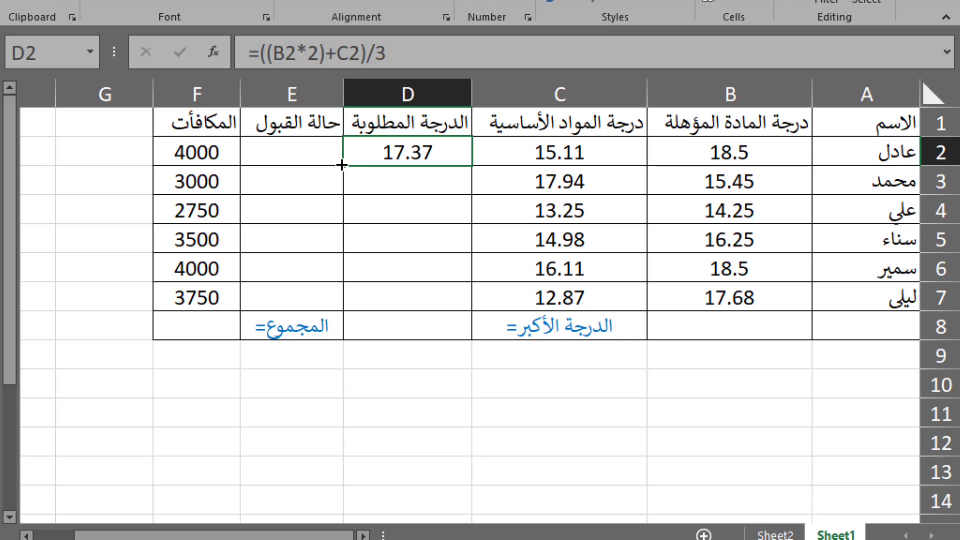
pyautogui.moveTo(342, 164); pyautogui.dragTo(349, 303)
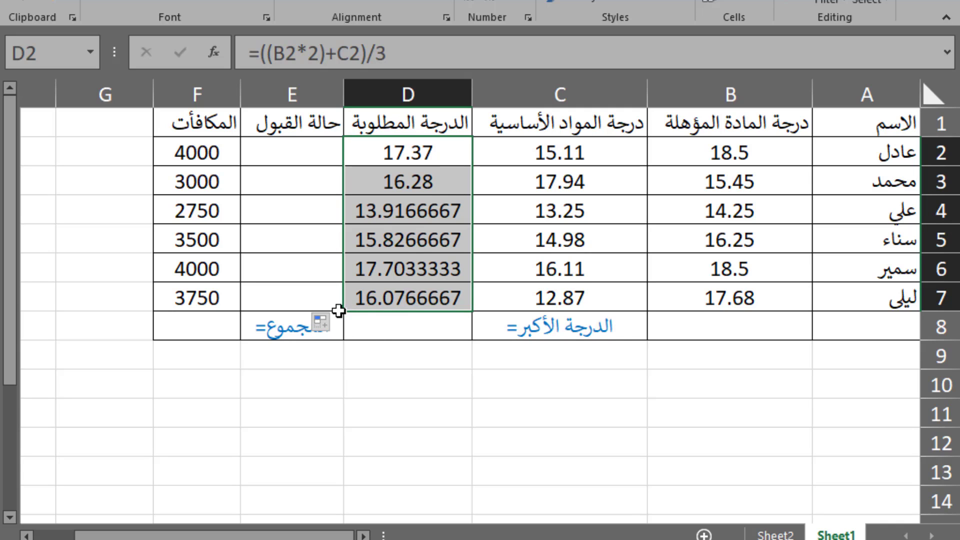
pyautogui.moveTo(343, 312); pyautogui.dragTo(345, 165)
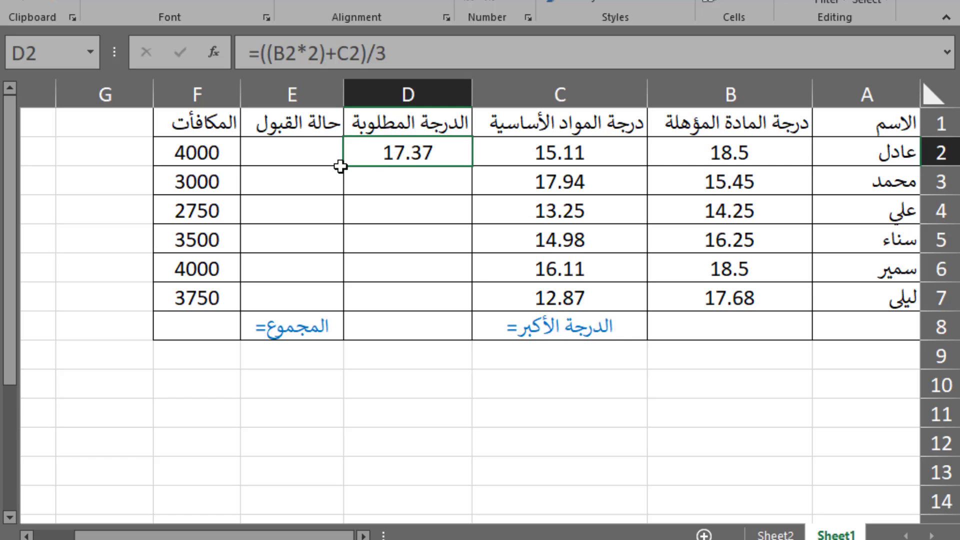
pyautogui.moveTo(340, 167)
pyautogui.mouseDown()
pyautogui.moveTo(342, 337)
pyautogui.moveTo(344, 315)
pyautogui.mouseUp()
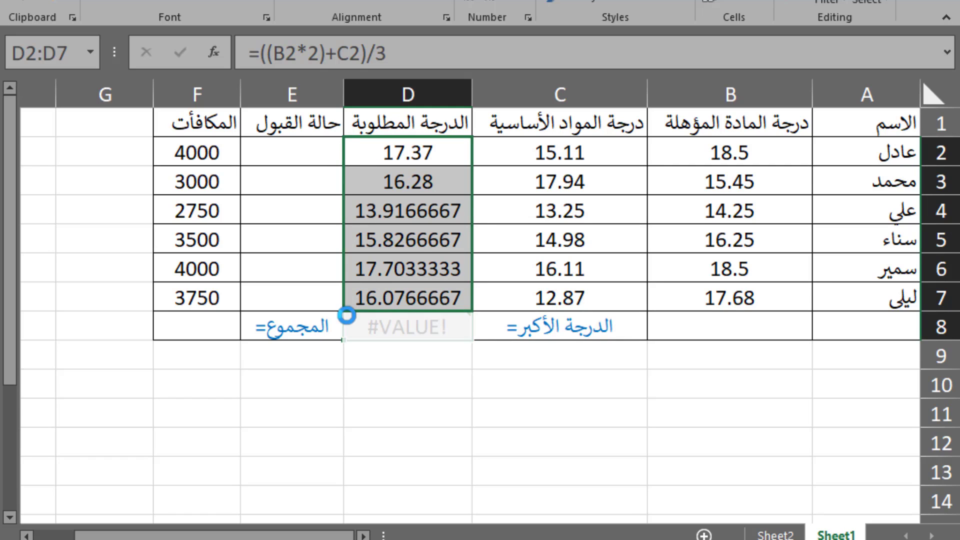
pyautogui.click(376, 161)
pyautogui.click(439, 320)
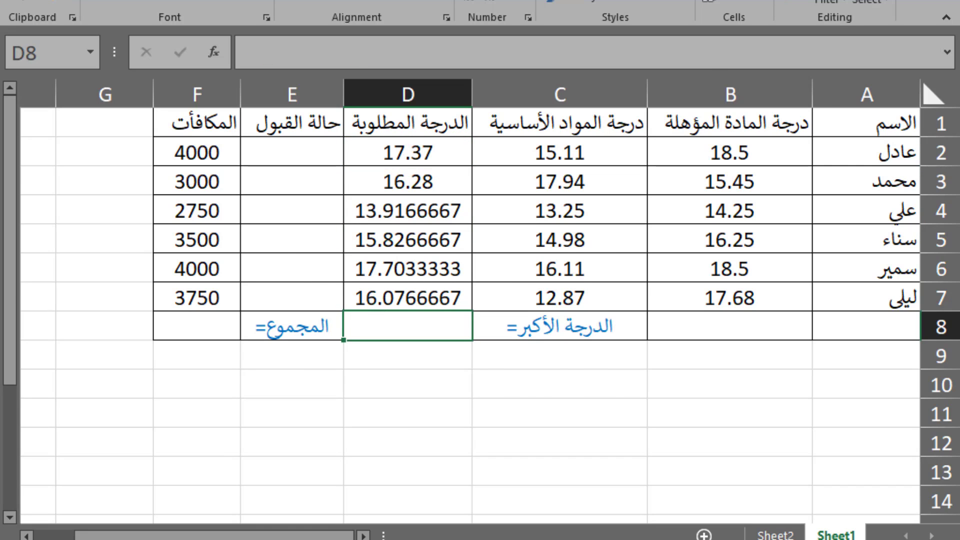
pyautogui.hotkey('alt', 'Tab')
pyautogui.click(300, 158)
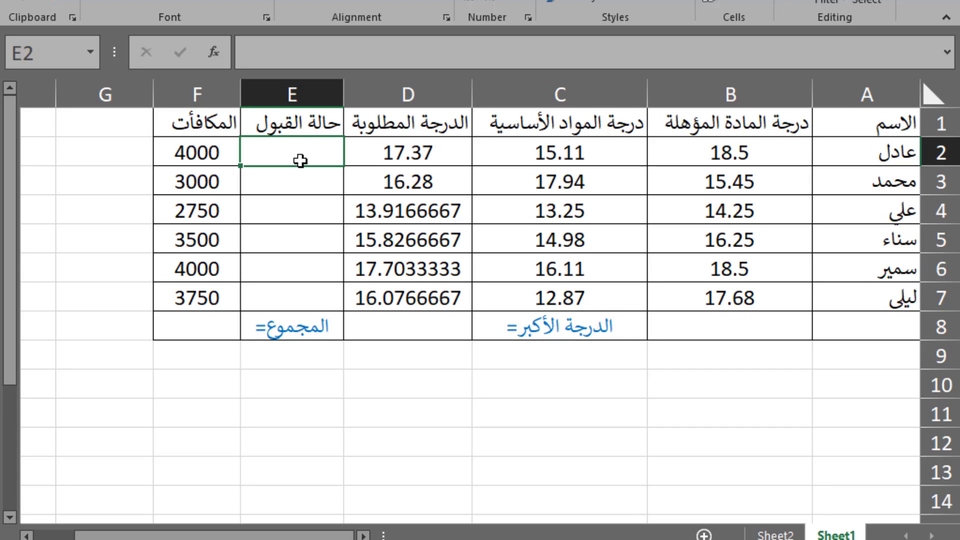
pyautogui.click(545, 233)
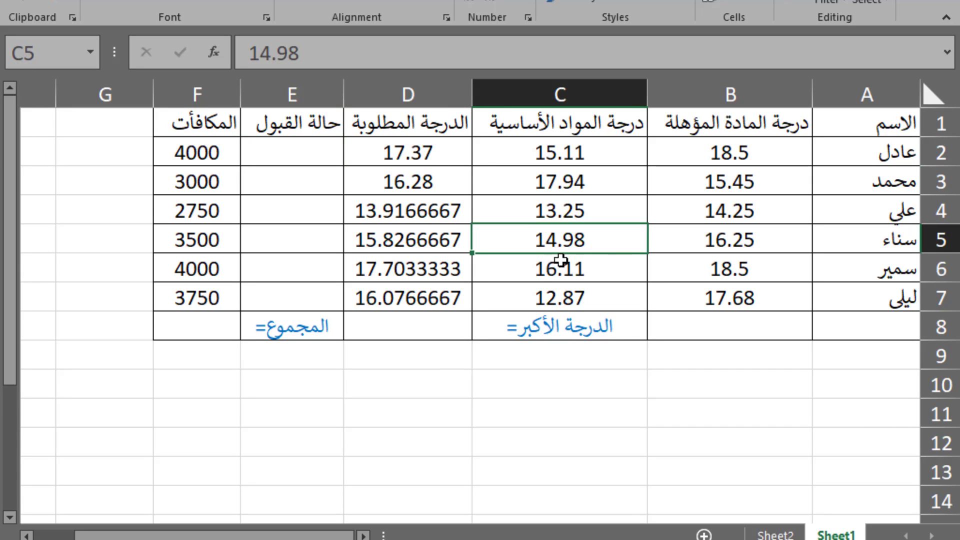
pyautogui.click(46, 50)
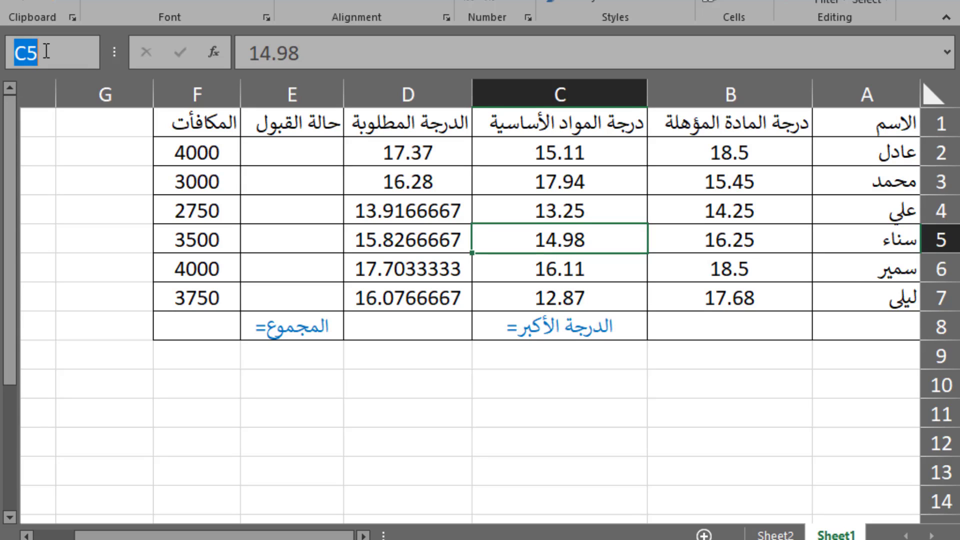
pyautogui.write('E2')
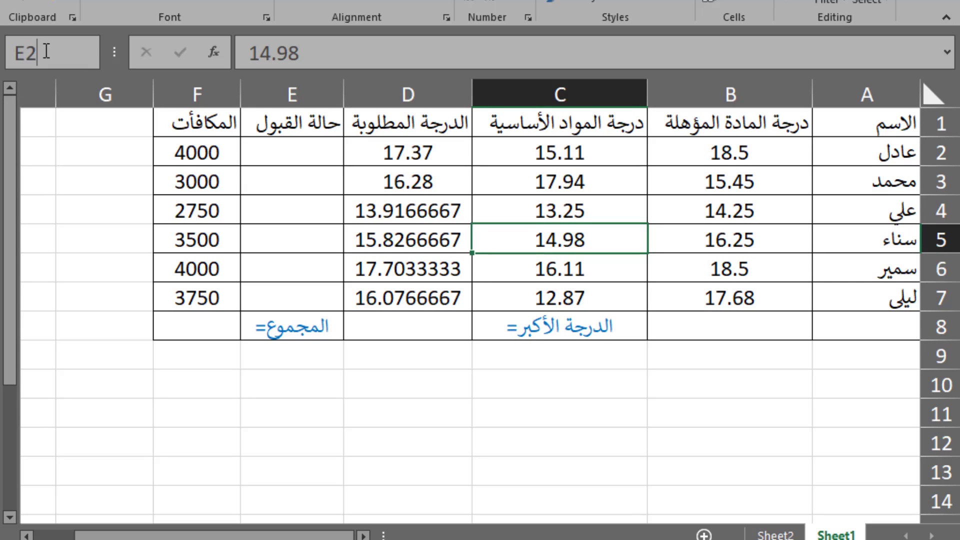
pyautogui.press('Return')
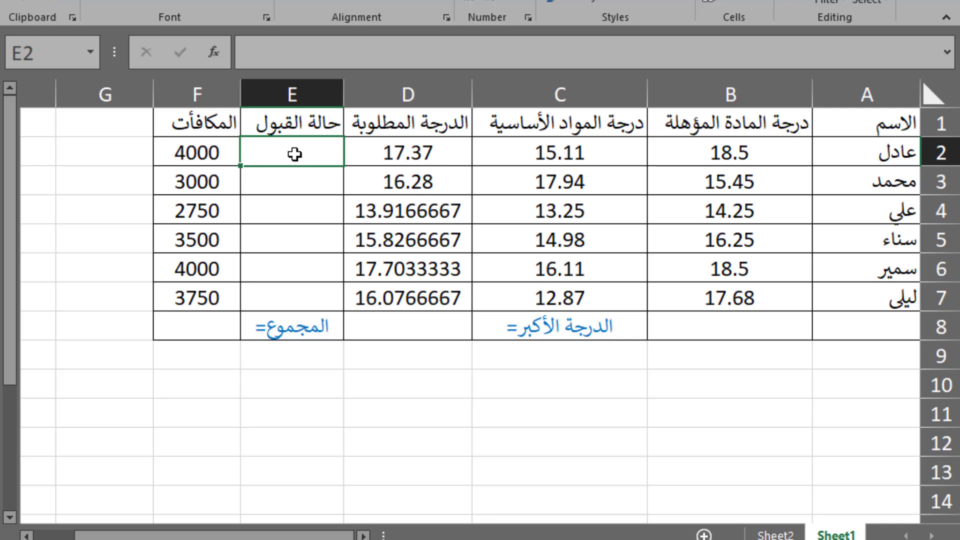
pyautogui.click(399, 214)
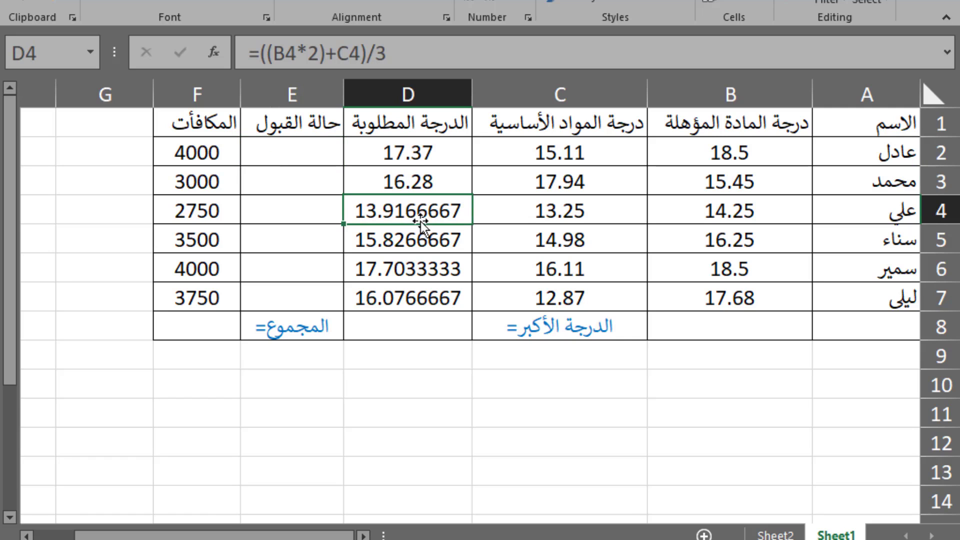
pyautogui.click(320, 216)
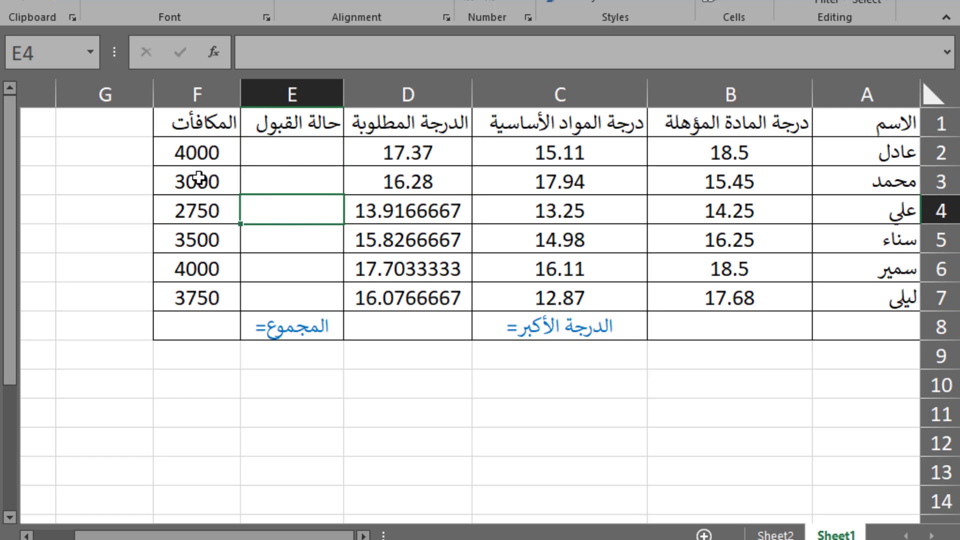
pyautogui.click(253, 150)
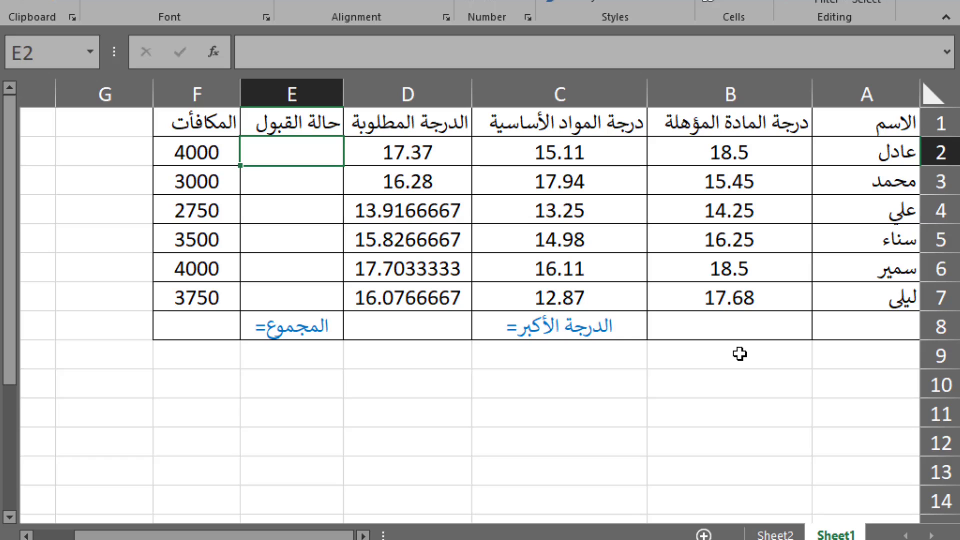
# Step: Enter =IF(D2>=16,"مقبول","غير مقبول") in E2, which displays مقبول
pyautogui.write('=')
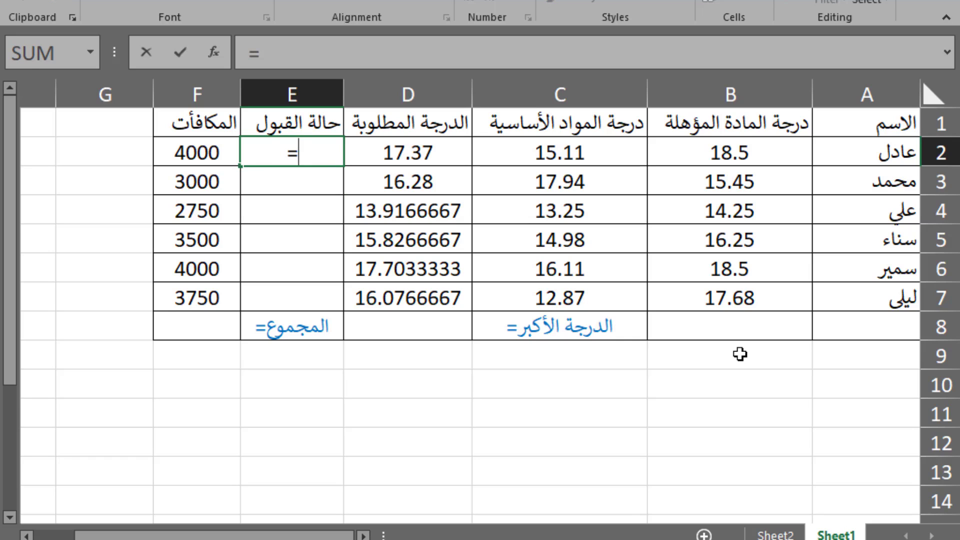
pyautogui.write('IF')
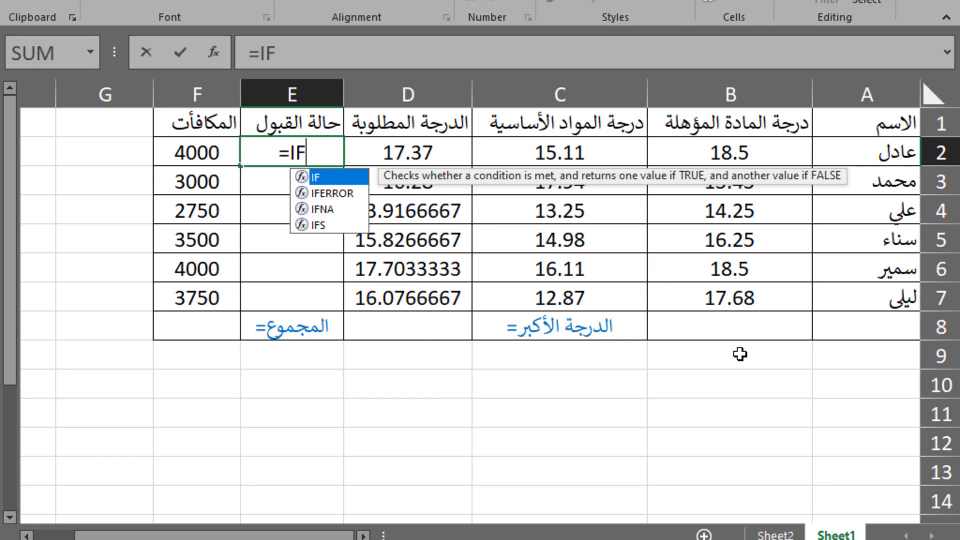
pyautogui.write('(')
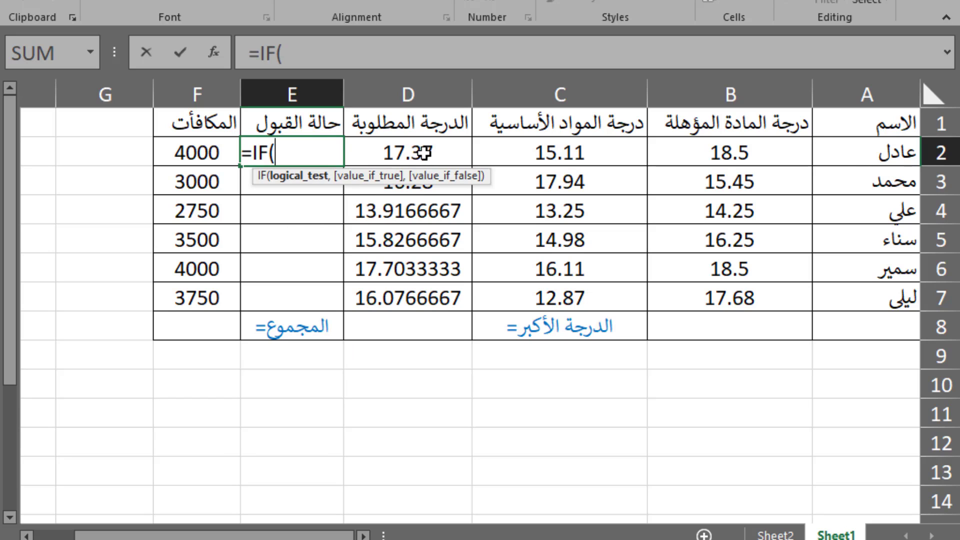
pyautogui.click(425, 152)
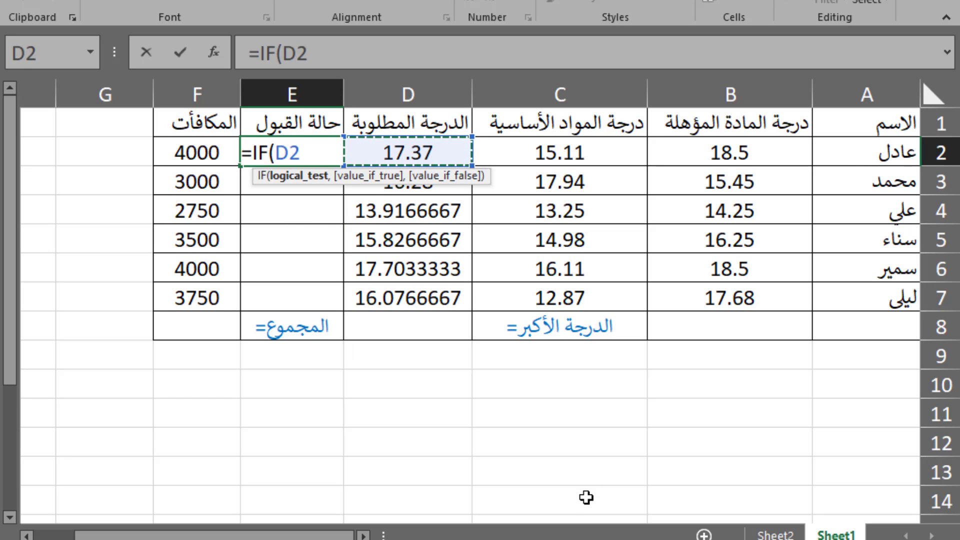
pyautogui.write('>')
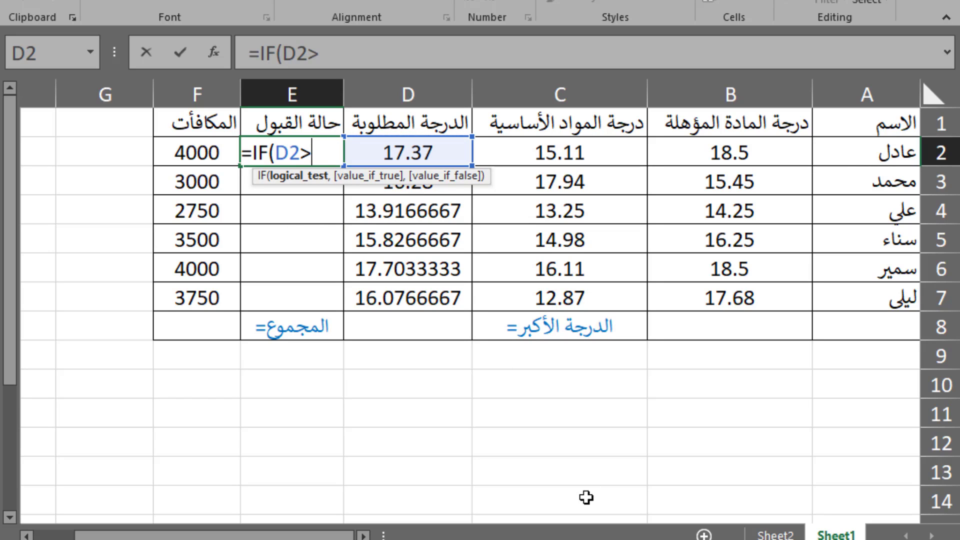
pyautogui.write('=')
pyautogui.write('16,')
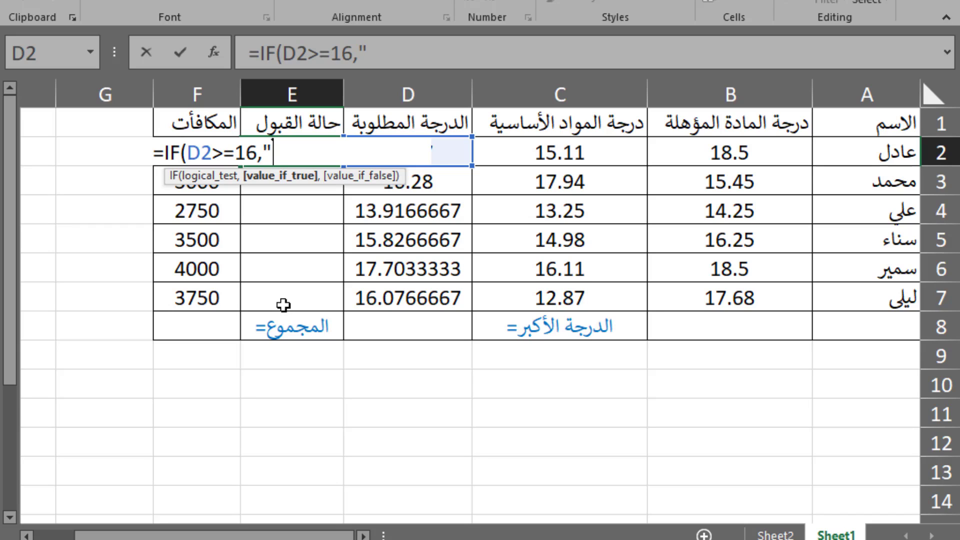
pyautogui.write('مقبول')
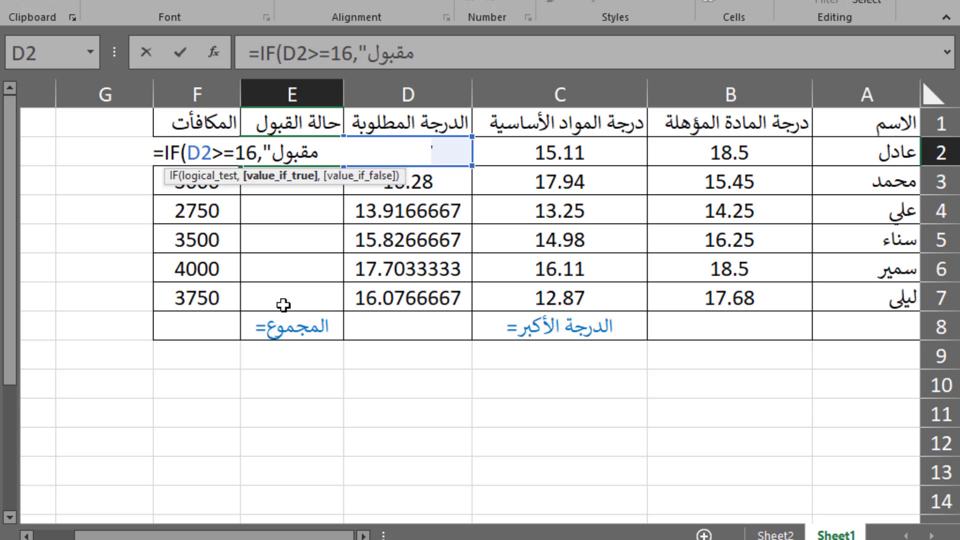
pyautogui.write('"')
pyautogui.write(',')
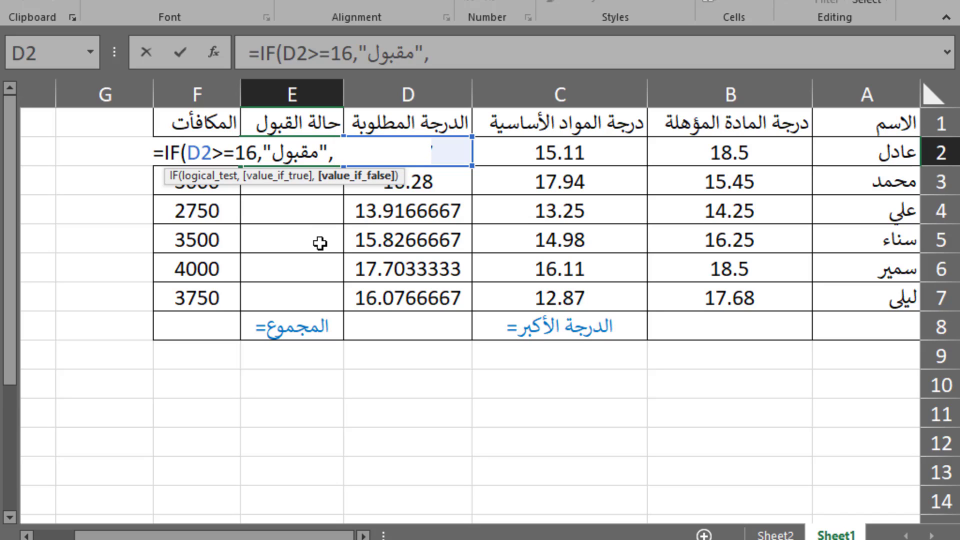
pyautogui.write('"')
pyautogui.write('غير ')
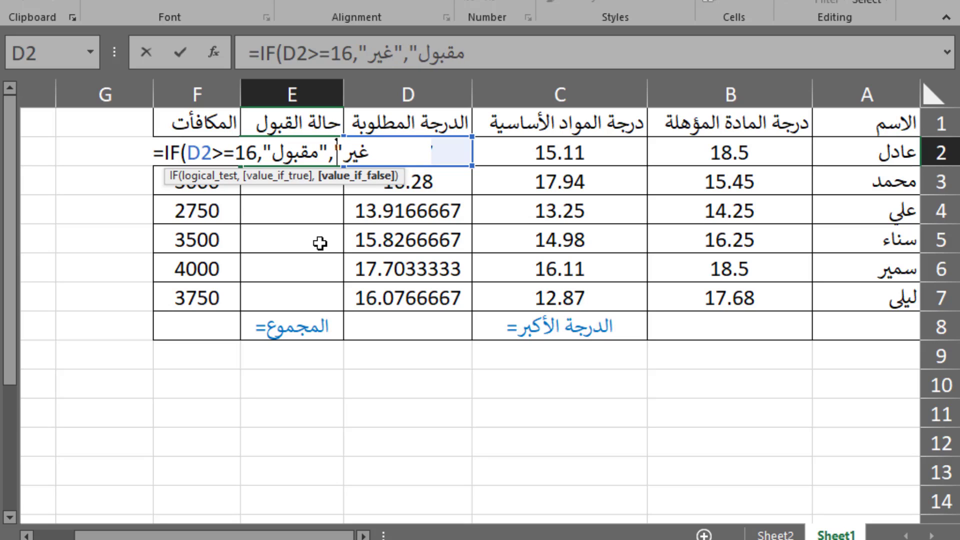
pyautogui.write('مقبول')
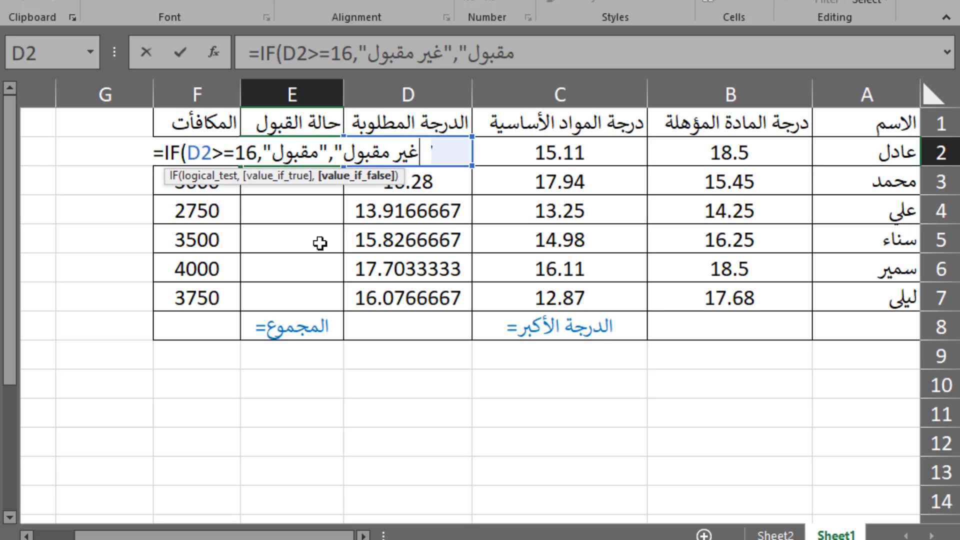
pyautogui.write('")')
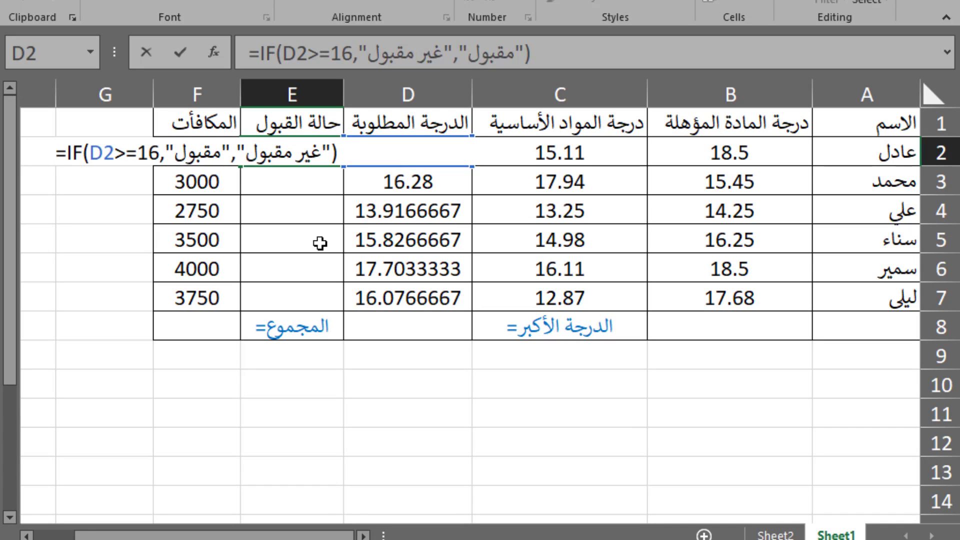
pyautogui.press('Return')
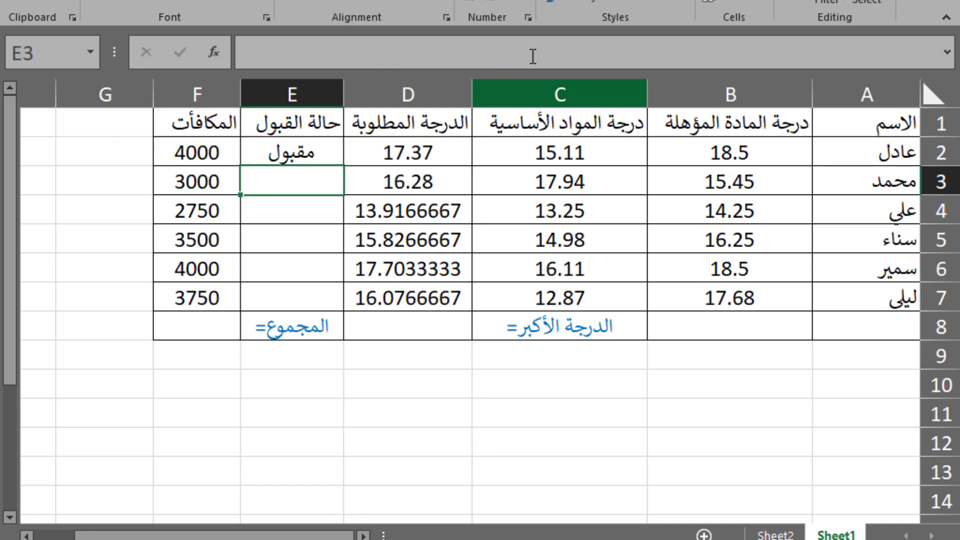
# Step: Copy E2's acceptance formula down to E7 and spot-check rows 4, 6 and 7
pyautogui.click(434, 158)
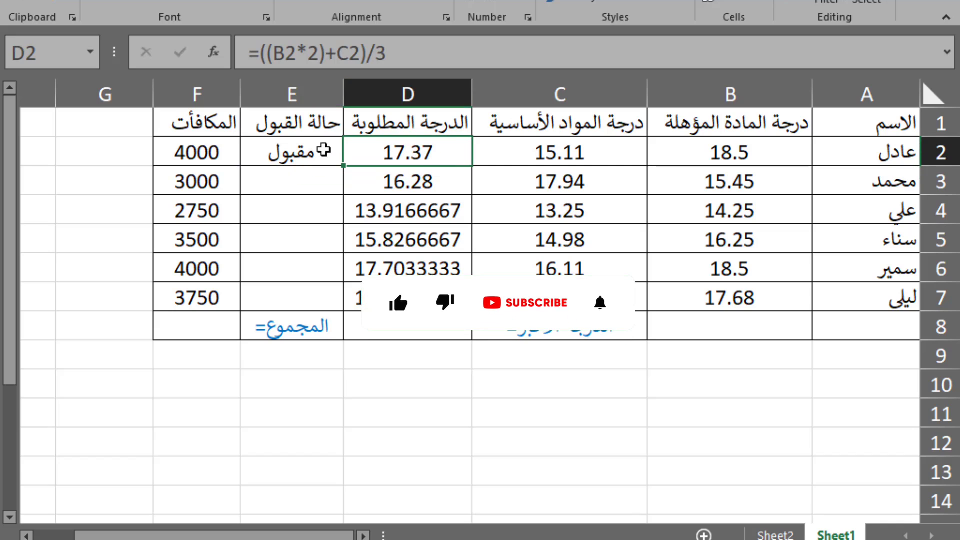
pyautogui.click(324, 150)
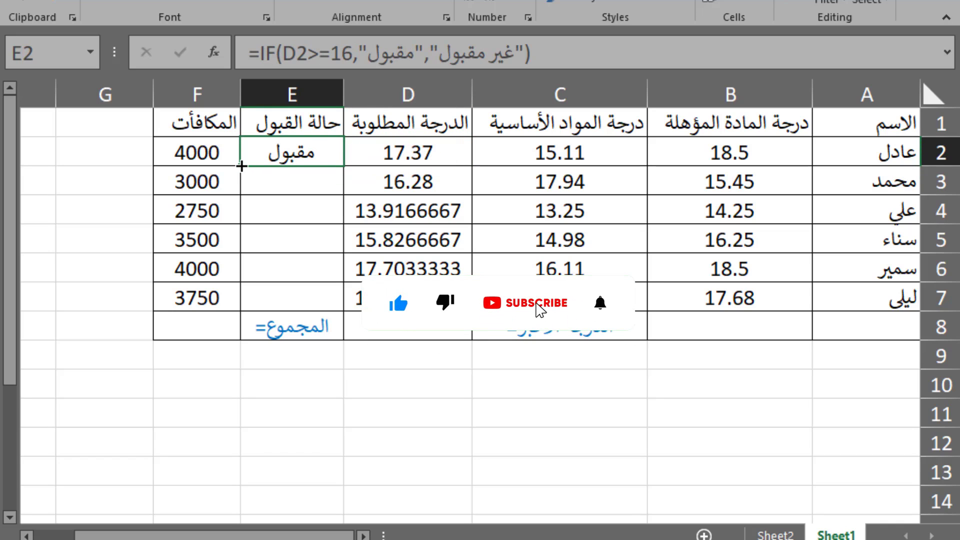
pyautogui.moveTo(241, 165); pyautogui.dragTo(241, 311)
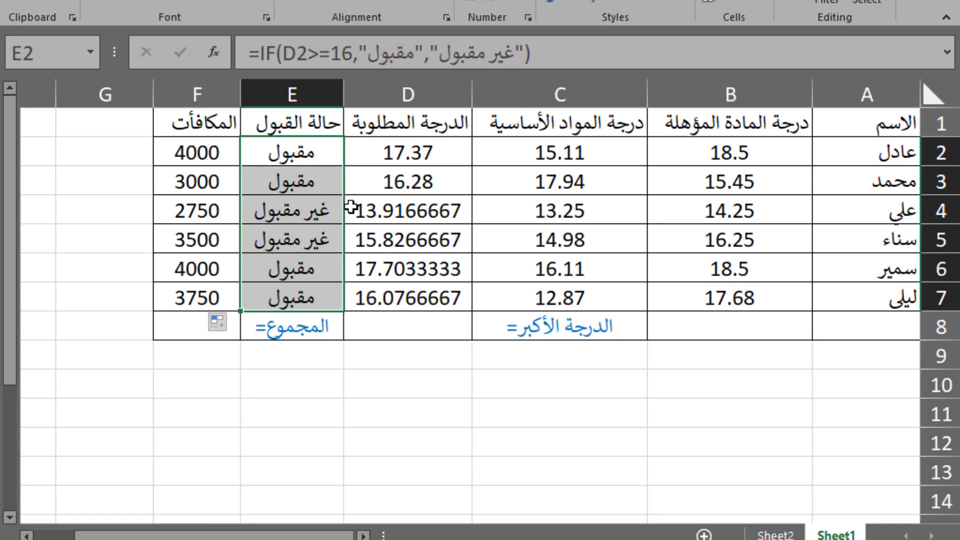
pyautogui.click(351, 207)
pyautogui.click(299, 210)
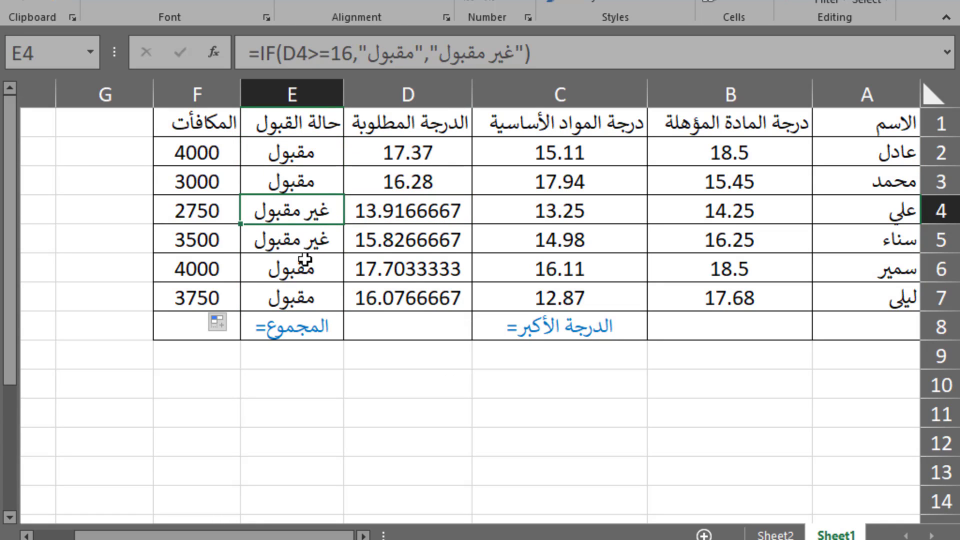
pyautogui.click(351, 272)
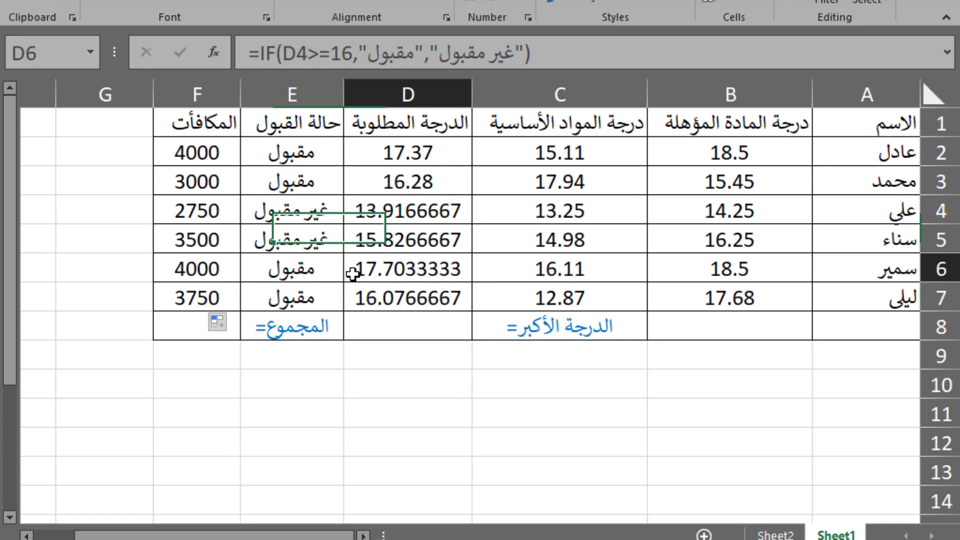
pyautogui.click(363, 303)
pyautogui.click(290, 298)
pyautogui.click(312, 265)
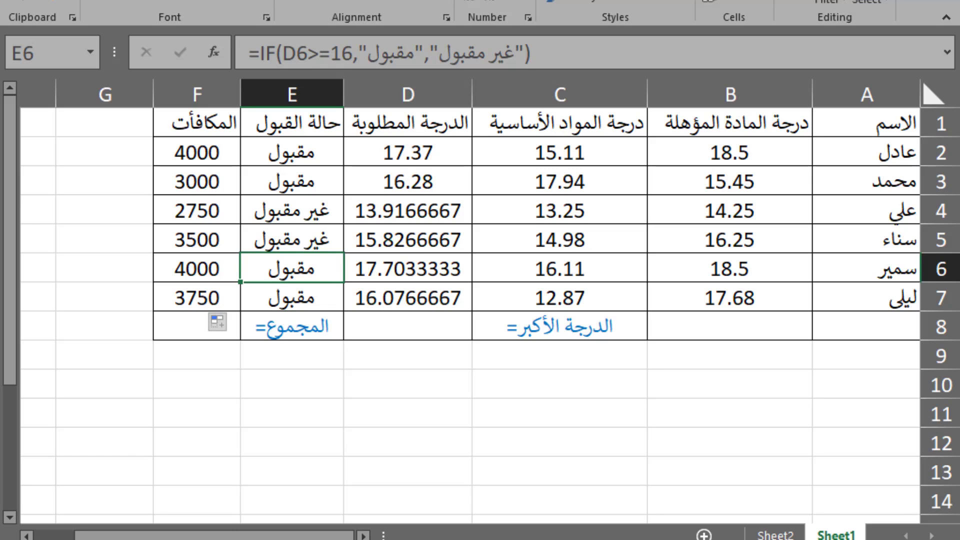
# Step: Jump to cell F8 using the Name Box
pyautogui.click(51, 52)
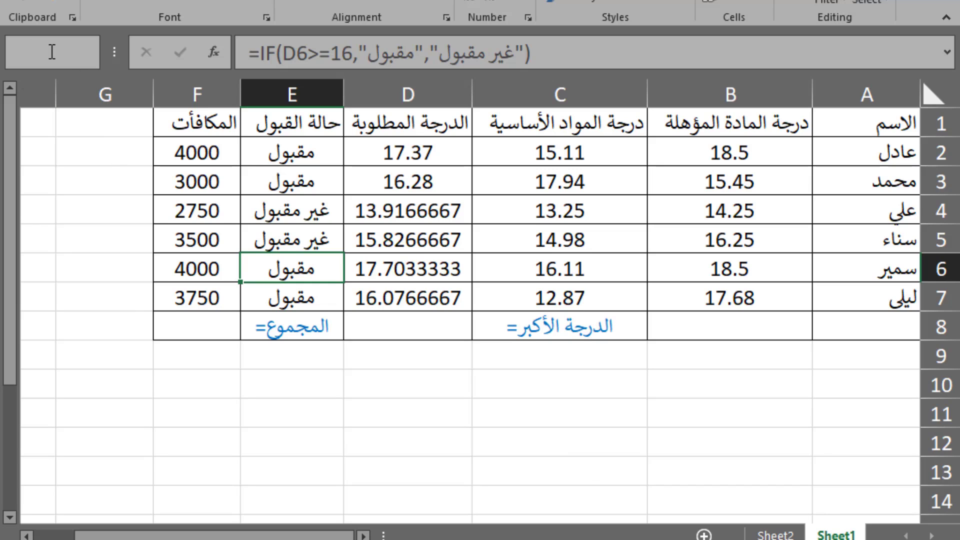
pyautogui.write('F')
pyautogui.write('8')
pyautogui.press('Return')
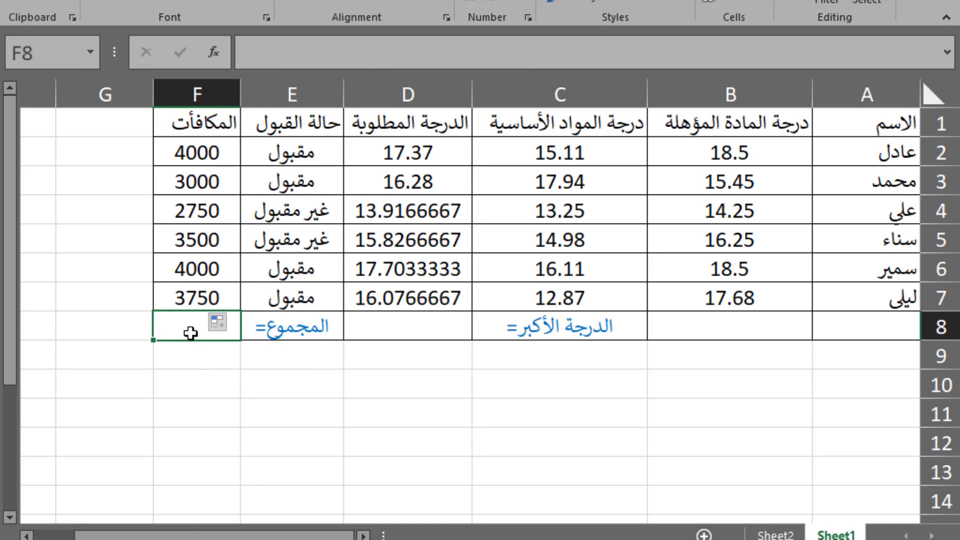
# Step: Enter =SUM(F2:F7) in F8 to total the bonuses as 21000
pyautogui.write('=')
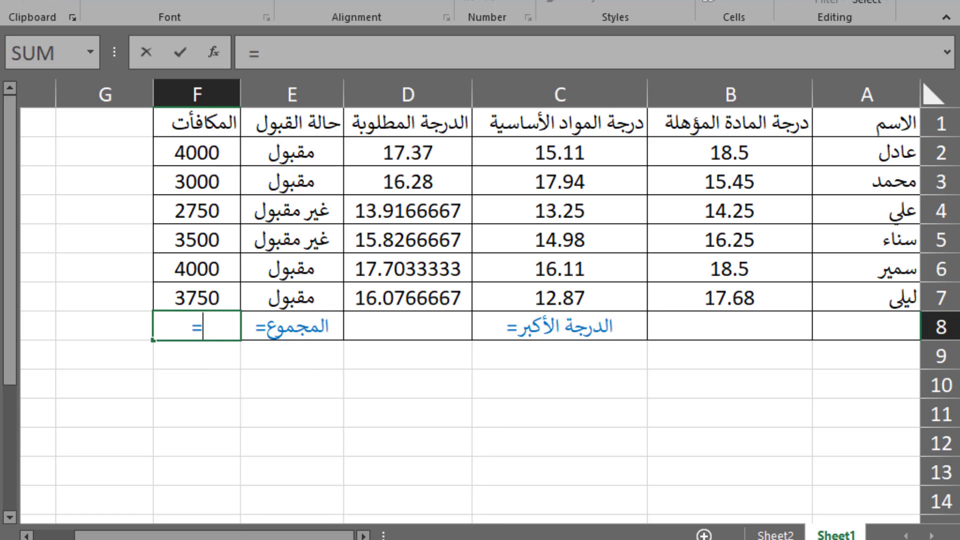
pyautogui.write('SU')
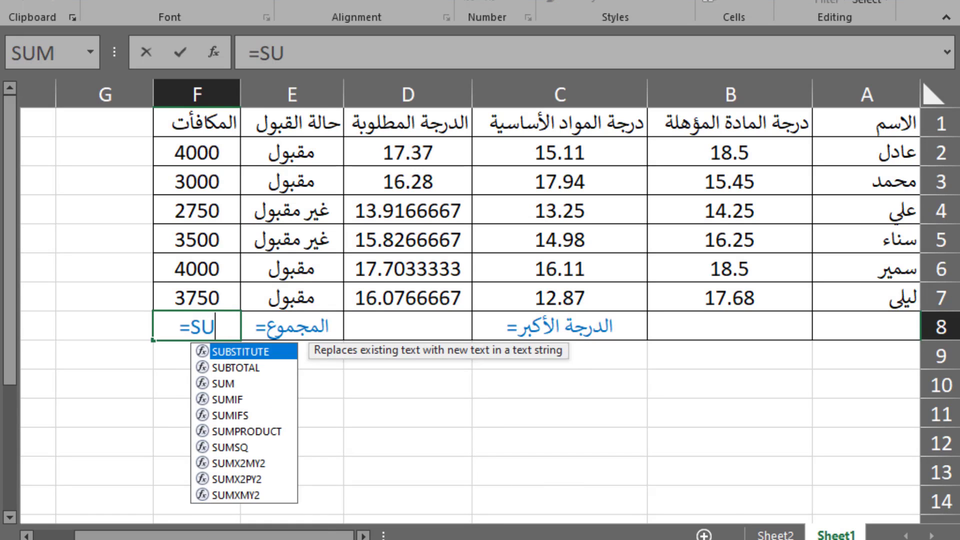
pyautogui.write('M(')
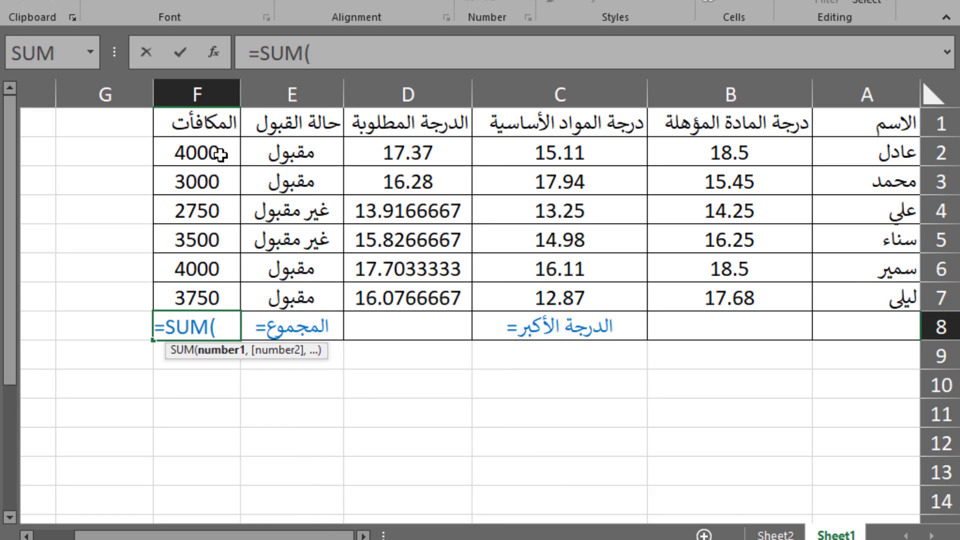
pyautogui.moveTo(199, 152); pyautogui.dragTo(188, 294)
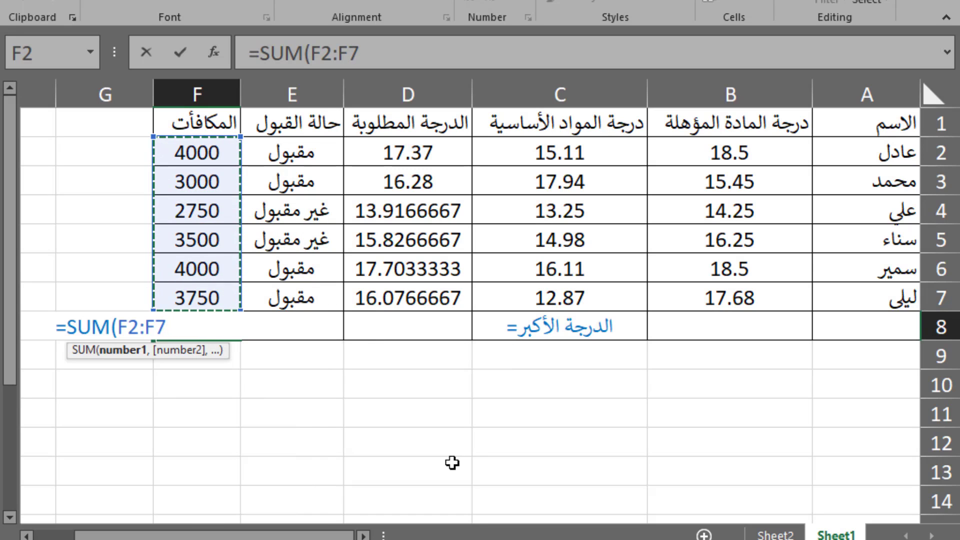
pyautogui.write(')')
pyautogui.press('Return')
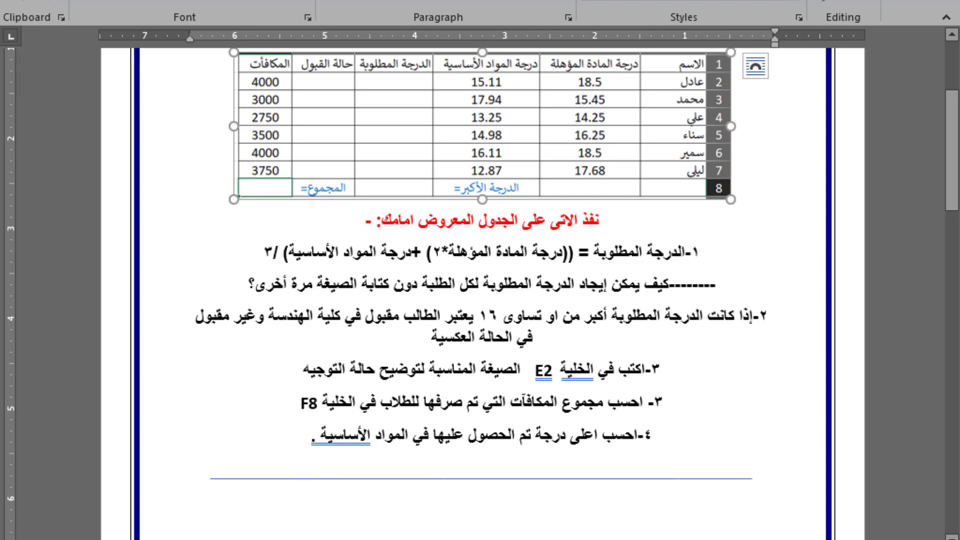
# Step: Switch back to the Excel grades sheet and select D8 for the highest grade
pyautogui.click(434, 495)
pyautogui.click(418, 325)
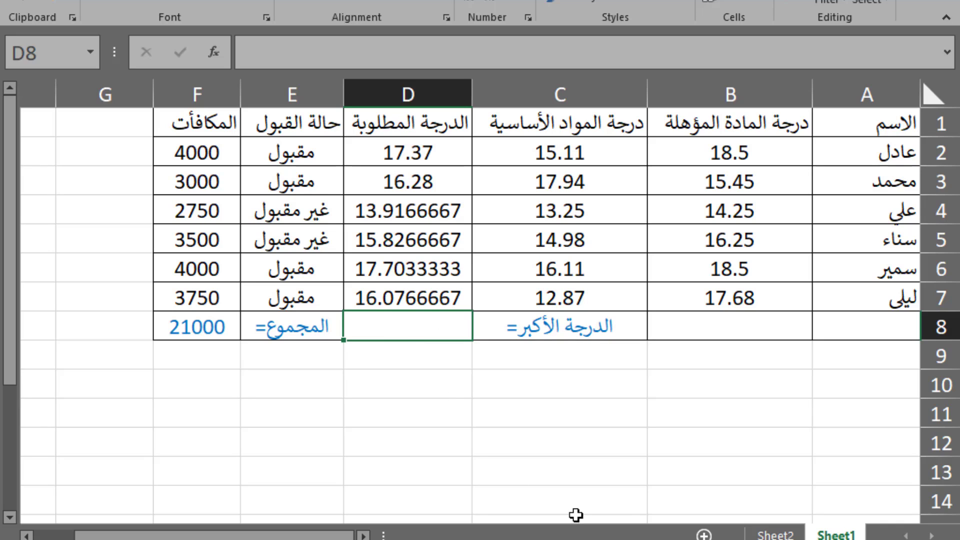
# Step: Enter =MAX(C2:C7) in D8 and confirm it returns the top core grade 17.94
pyautogui.write('=MAX')
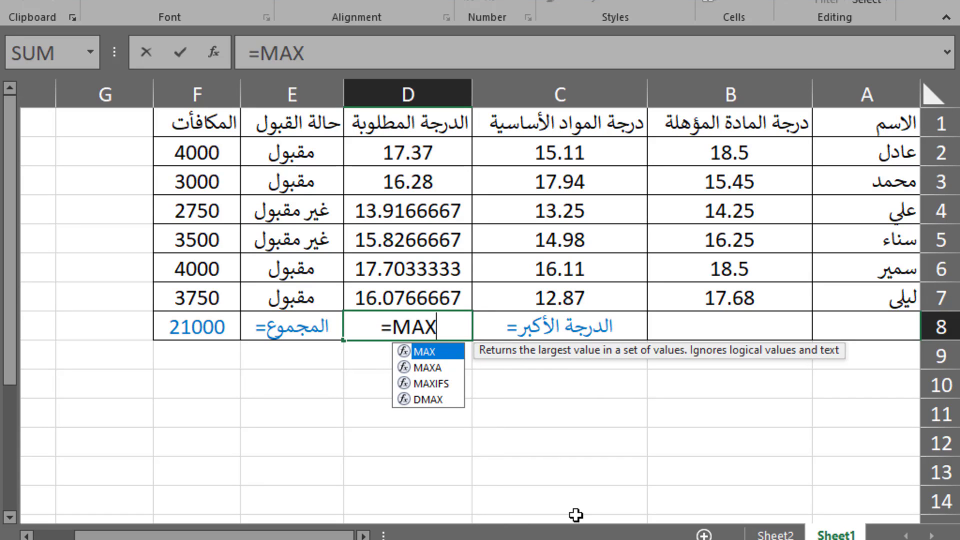
pyautogui.doubleClick(430, 349)
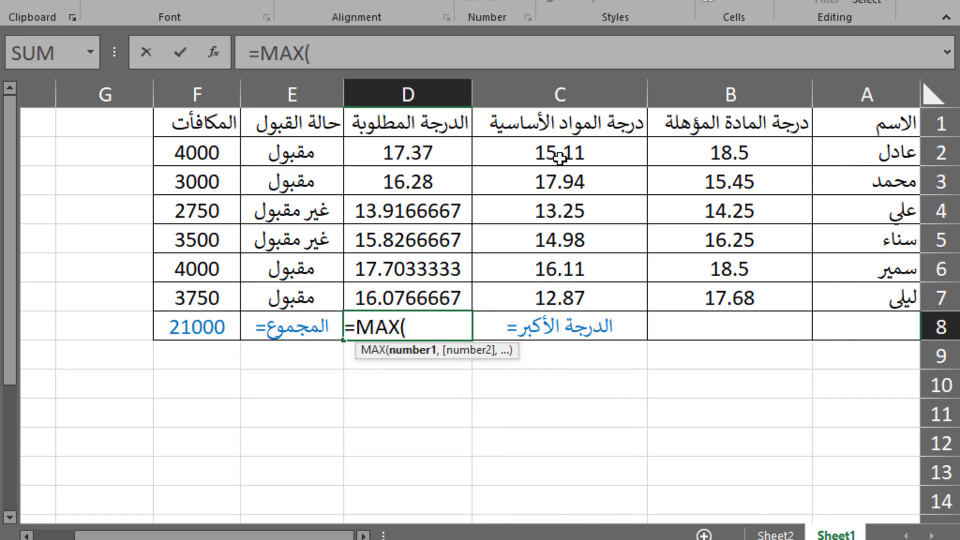
pyautogui.moveTo(560, 158); pyautogui.dragTo(565, 306)
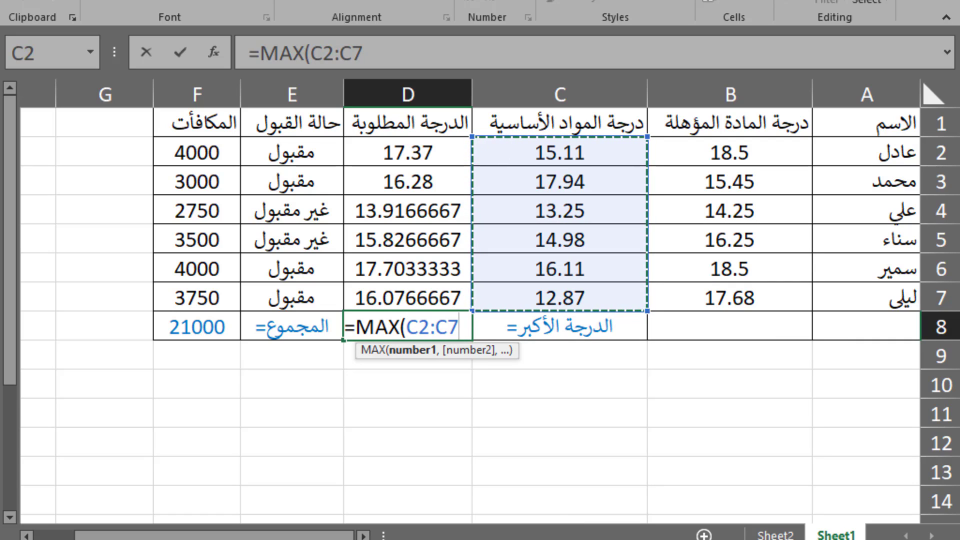
pyautogui.write(')')
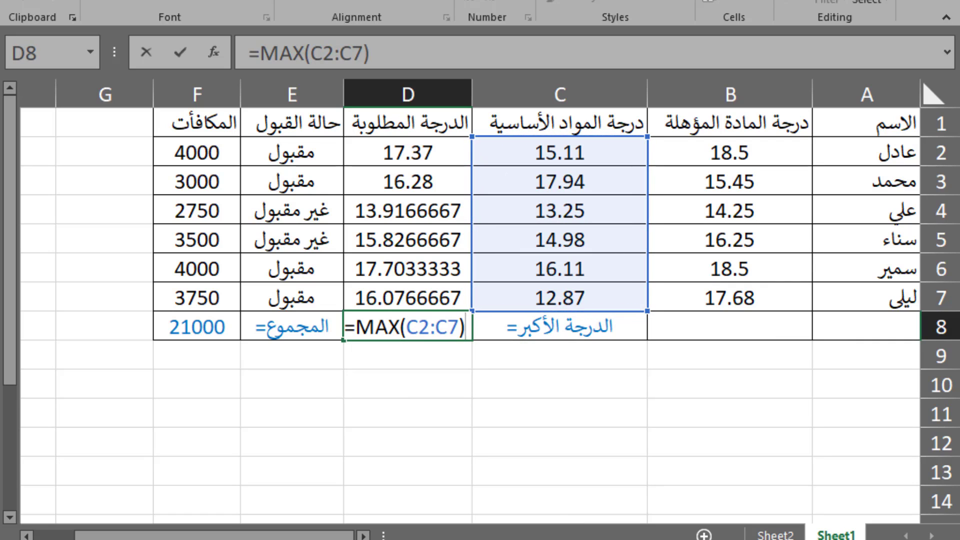
pyautogui.press('Return')
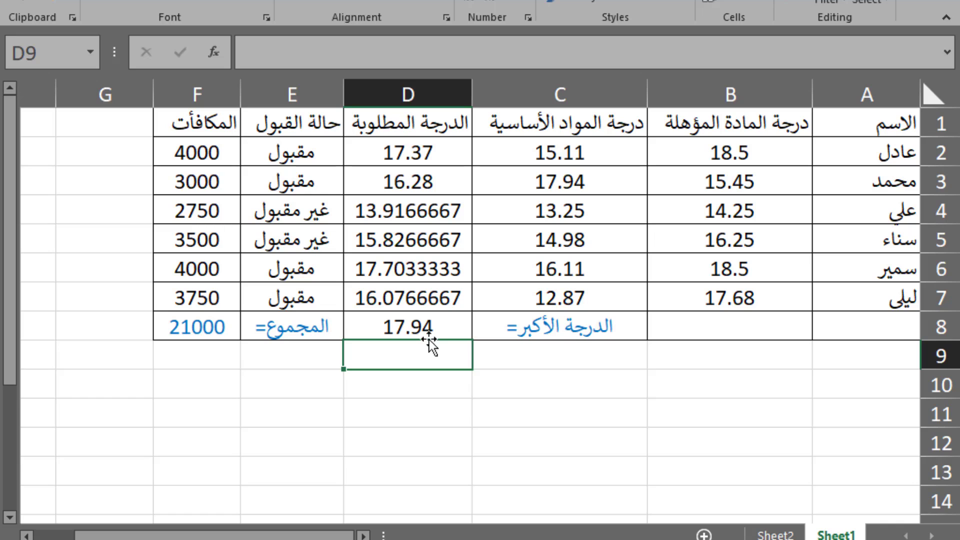
pyautogui.click(428, 326)
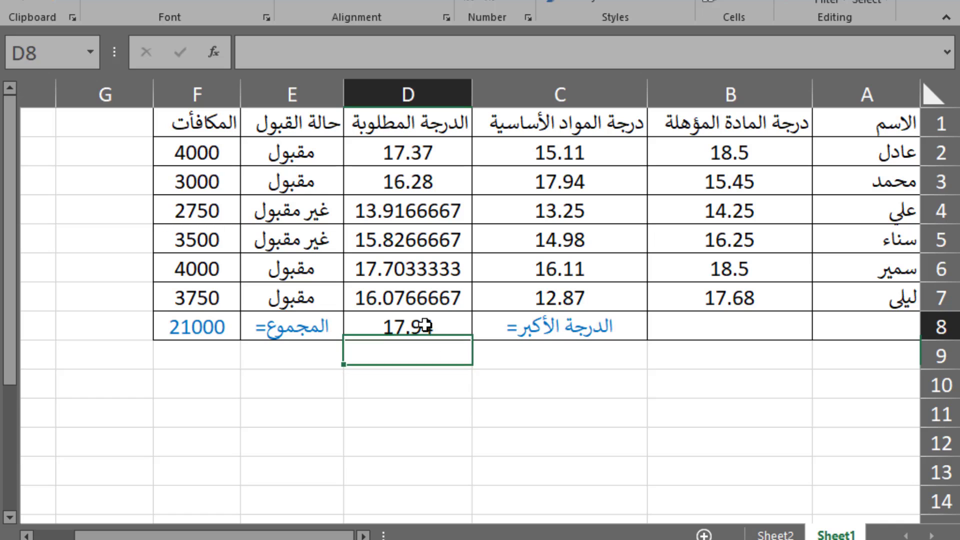
pyautogui.click(588, 184)
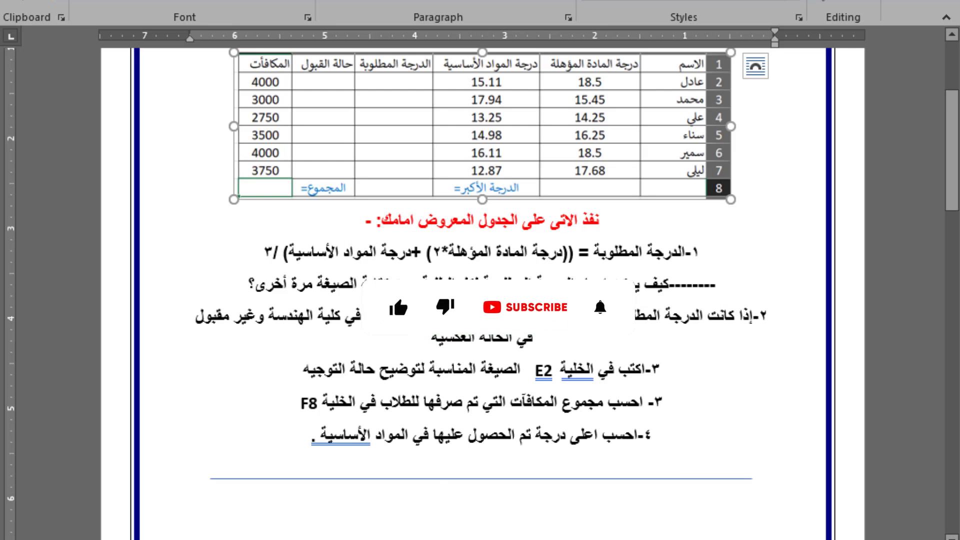
# Step: Scroll down the Word document to the products table and its numbered questions
pyautogui.scroll(-1, 690, 463)
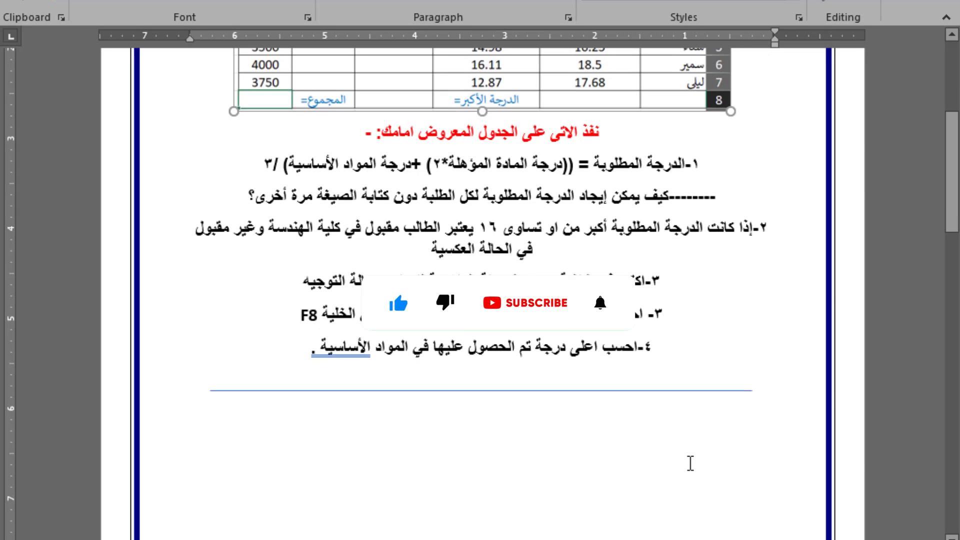
pyautogui.scroll(-2, 690, 463)
pyautogui.scroll(-1, 690, 463)
pyautogui.scroll(-2, 690, 463)
pyautogui.scroll(-3, 690, 463)
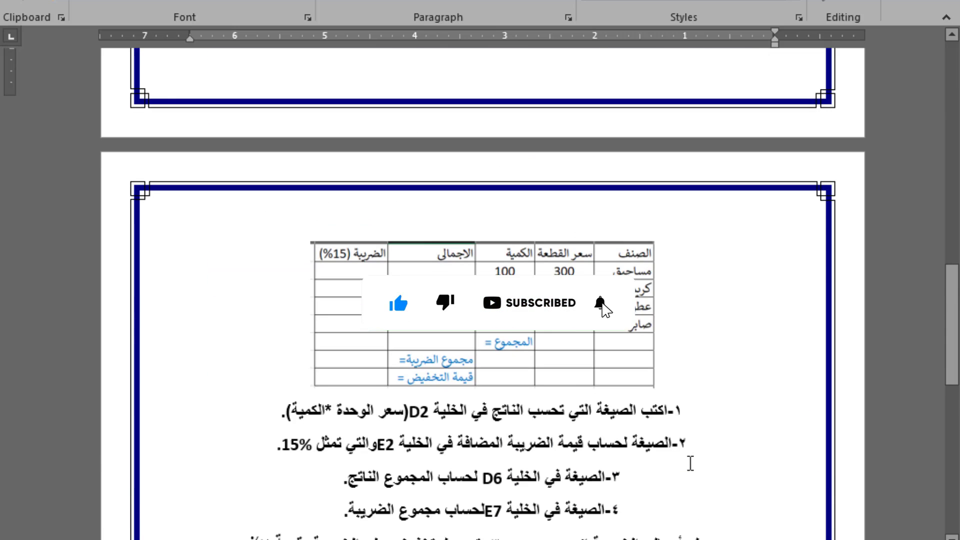
pyautogui.scroll(-1, 690, 463)
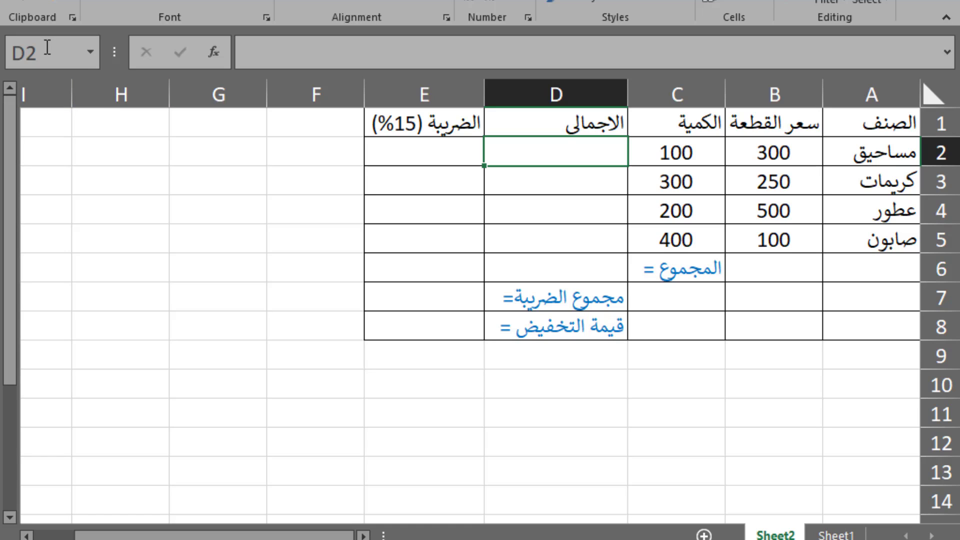
# Step: Enter =(B2*C2) in D2 to compute the first product's total
pyautogui.click(40, 49)
pyautogui.click(621, 152)
pyautogui.write('=')
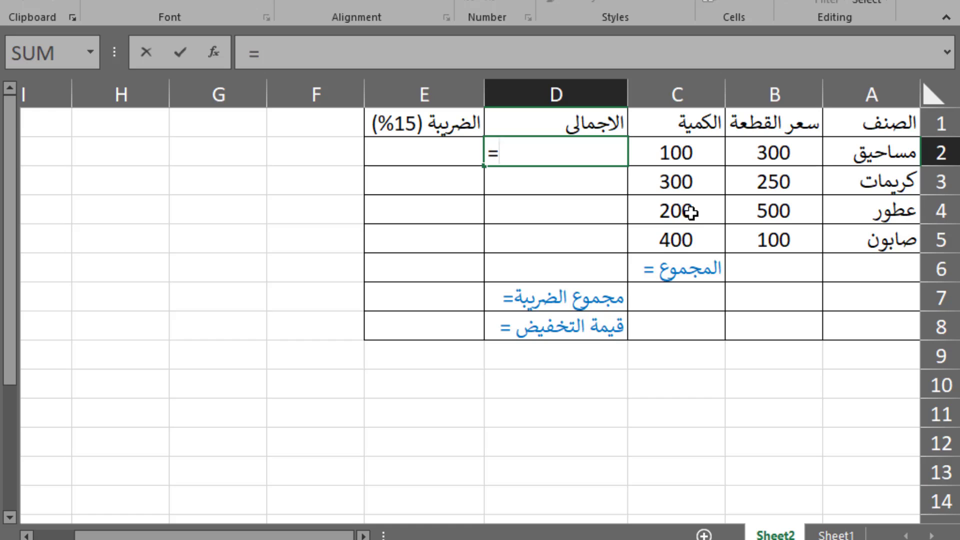
pyautogui.write('(')
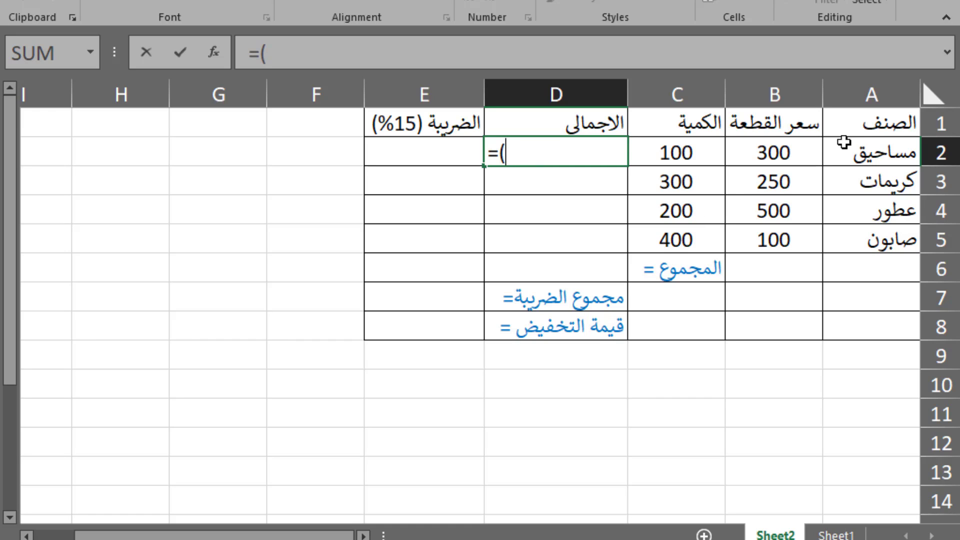
pyautogui.click(774, 155)
pyautogui.write('*')
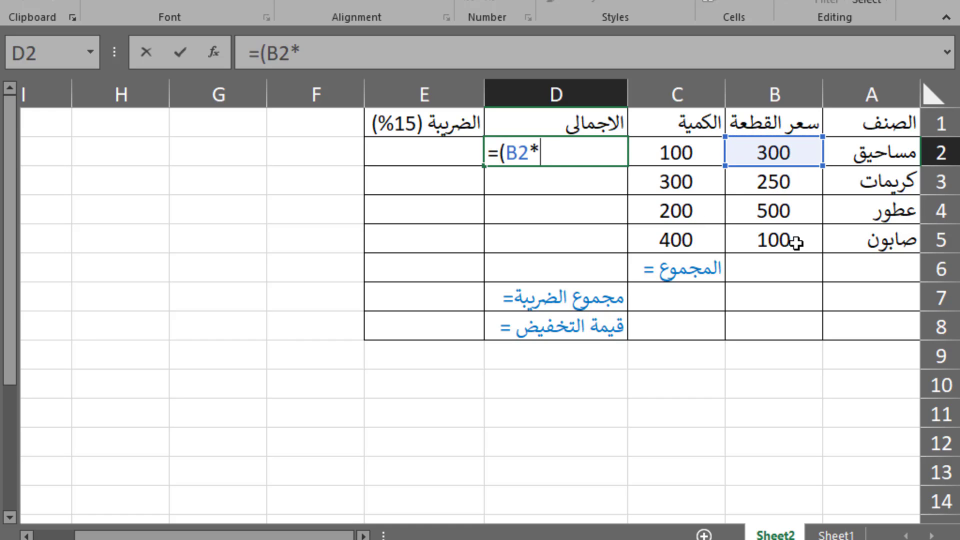
pyautogui.click(700, 146)
pyautogui.write(')')
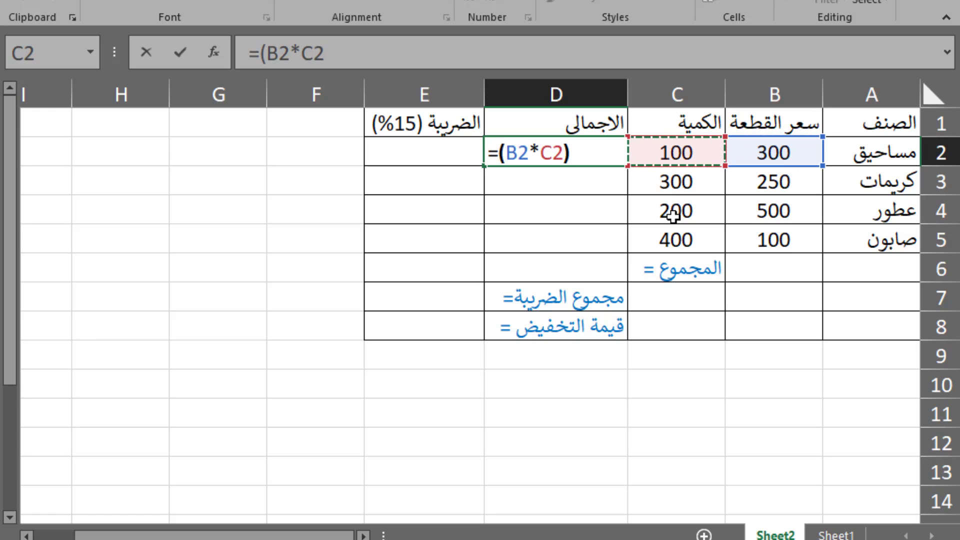
pyautogui.press('Return')
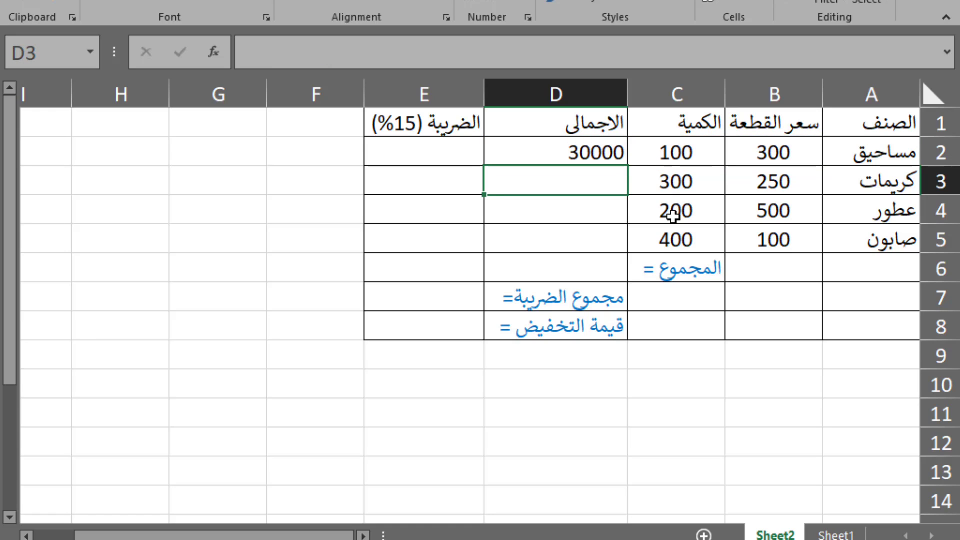
# Step: Fill the total formula down to D5 (30000, 75000, 100000, 40000) and return to Word
pyautogui.click(525, 152)
pyautogui.moveTo(484, 166); pyautogui.dragTo(483, 253)
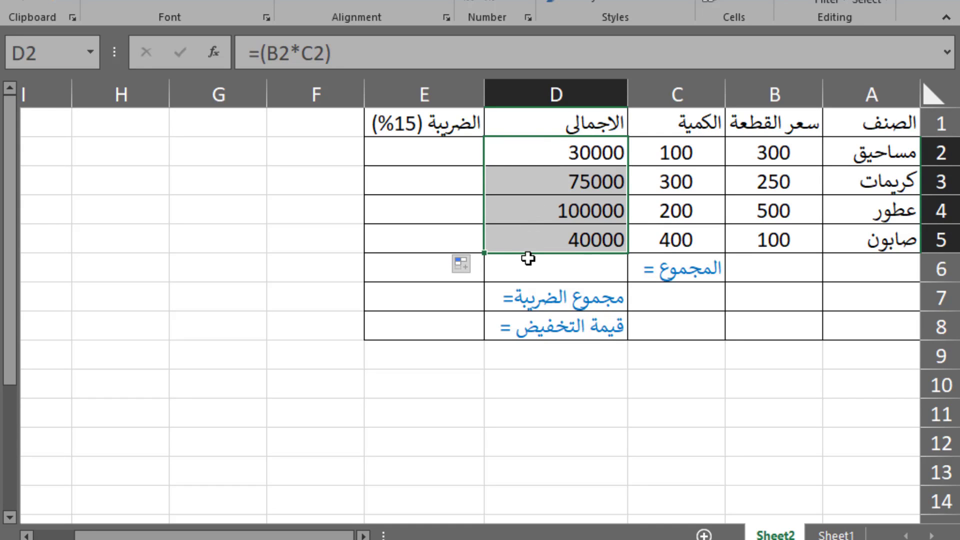
pyautogui.click(447, 538)
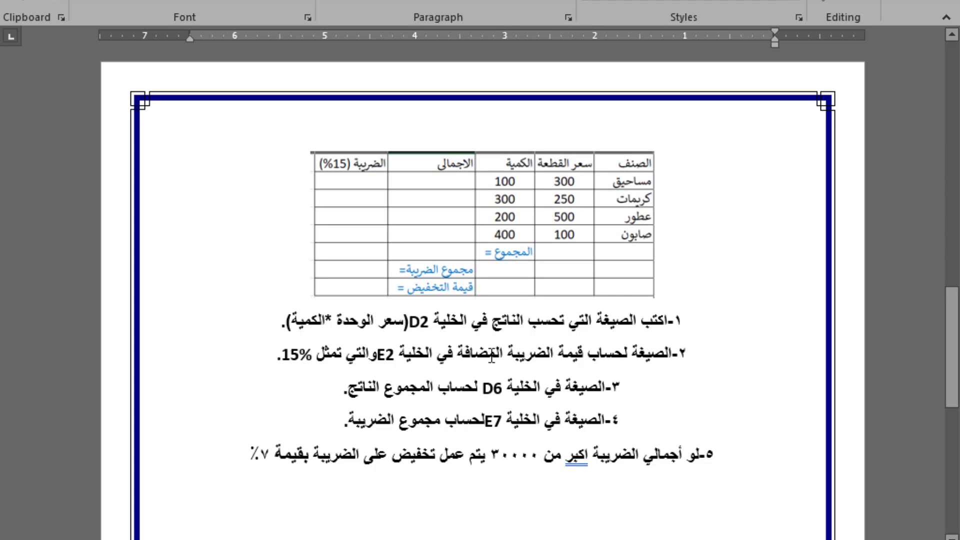
# Step: Back in Excel, enter the tax formula =D2*0.15 in cell E2
pyautogui.click(314, 358)
pyautogui.hotkey('alt', 'Tab')
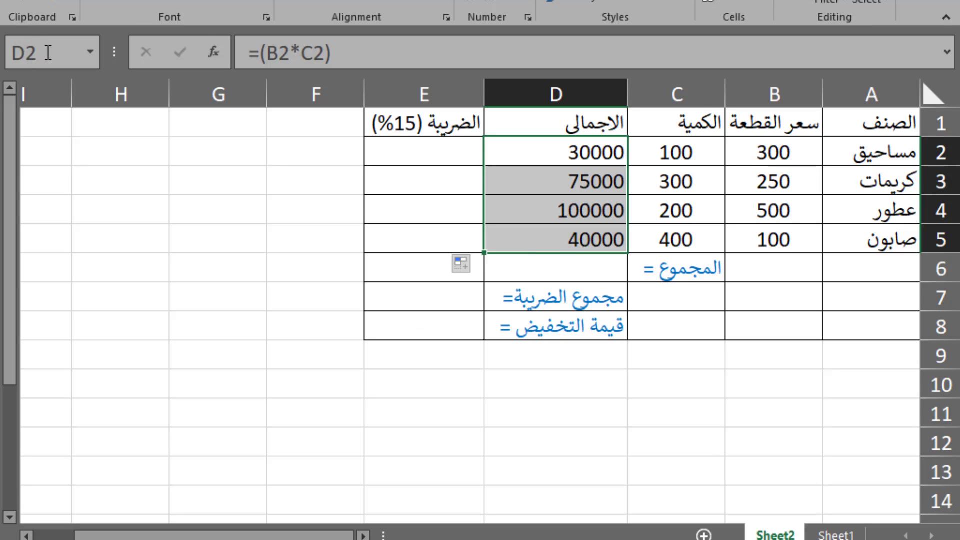
pyautogui.click(48, 52)
pyautogui.write('E2')
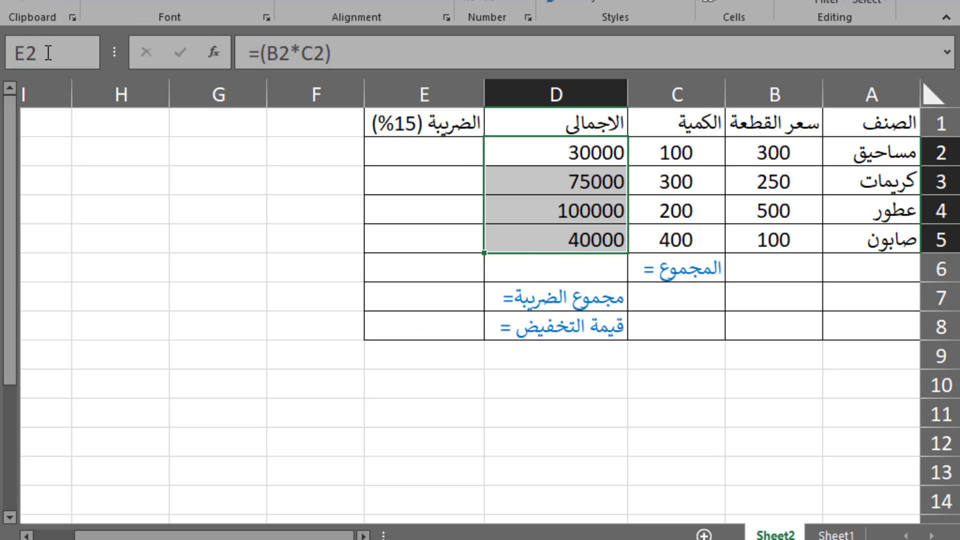
pyautogui.press('Return')
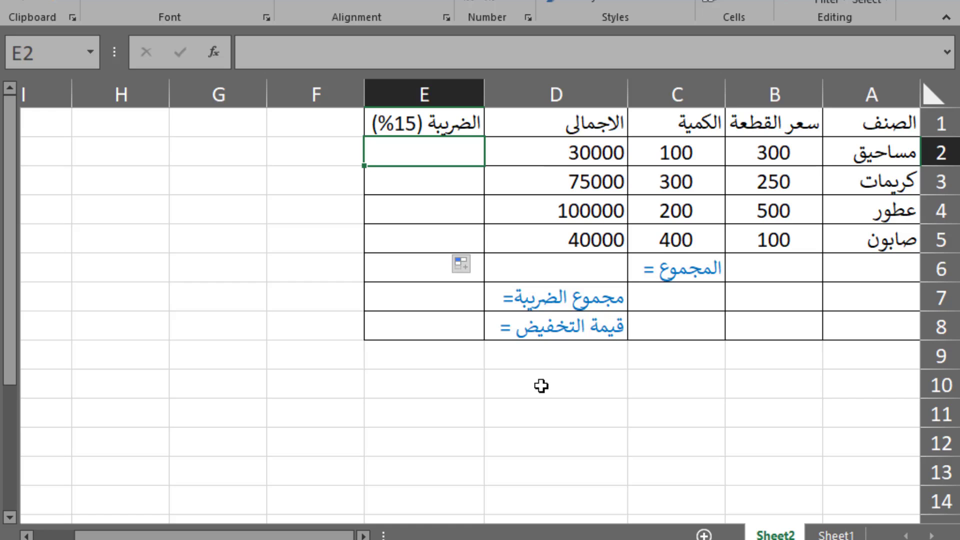
pyautogui.write('=')
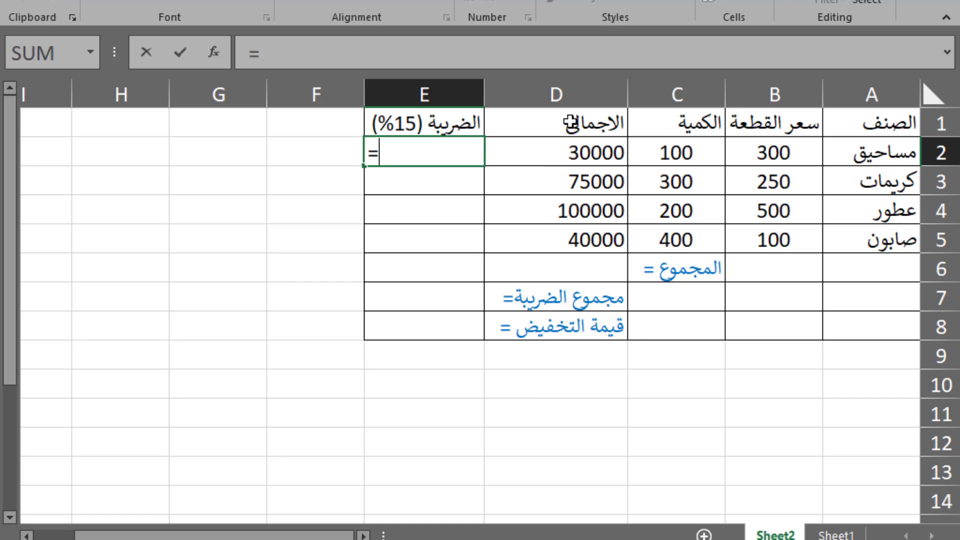
pyautogui.click(581, 158)
pyautogui.write('*')
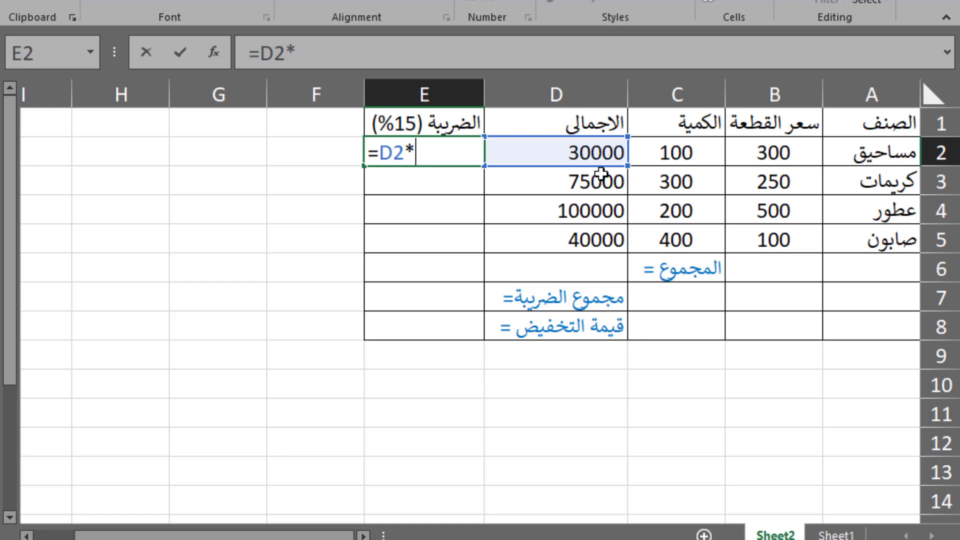
pyautogui.write('15')
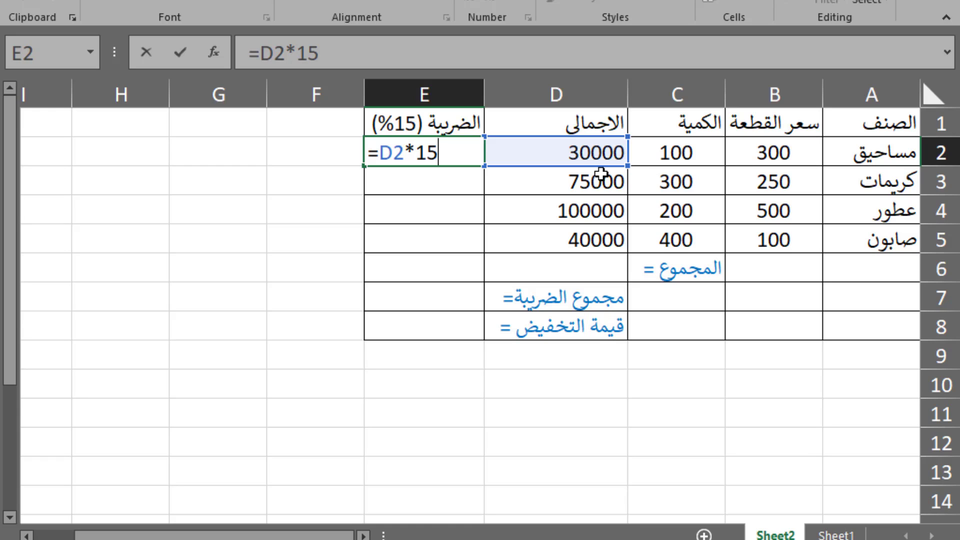
pyautogui.press('BackSpace')
pyautogui.press('BackSpace')
pyautogui.write('0.15')
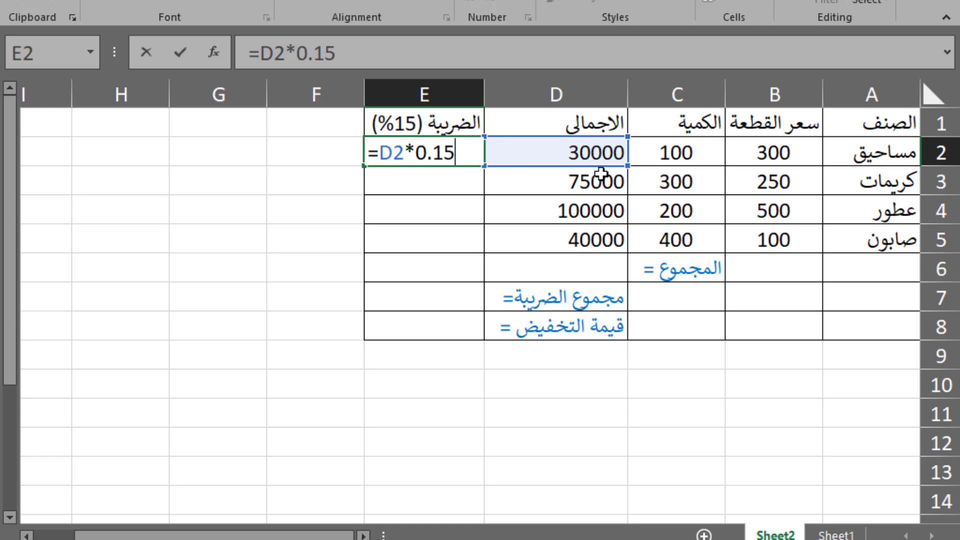
pyautogui.press('Return')
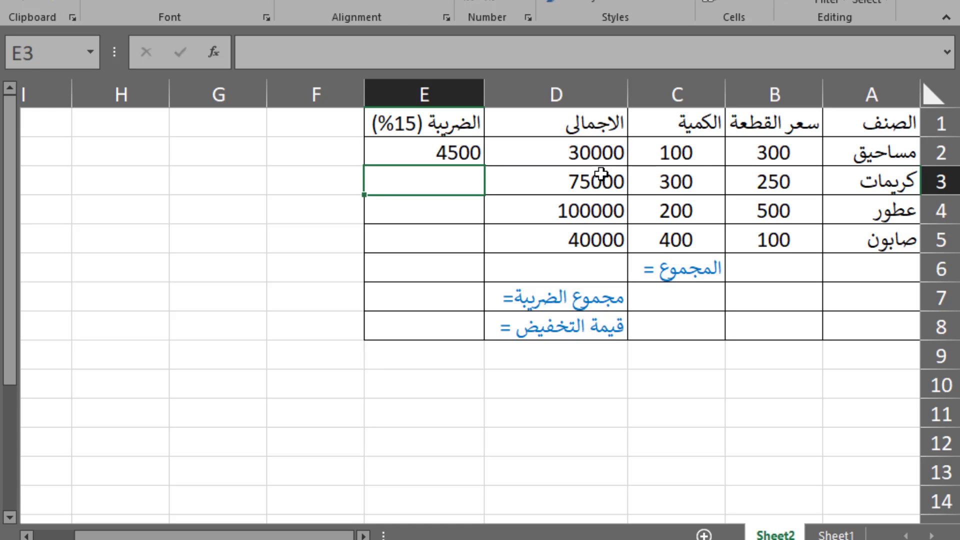
# Step: Fill the tax formula down to E5, giving 4500, 11250, 15000 and 6000
pyautogui.click(425, 152)
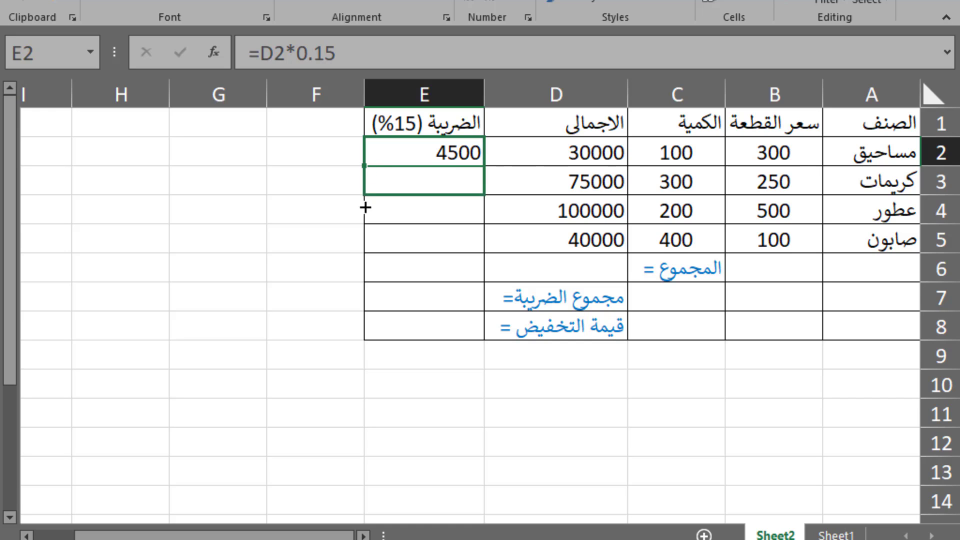
pyautogui.moveTo(366, 166); pyautogui.dragTo(363, 244)
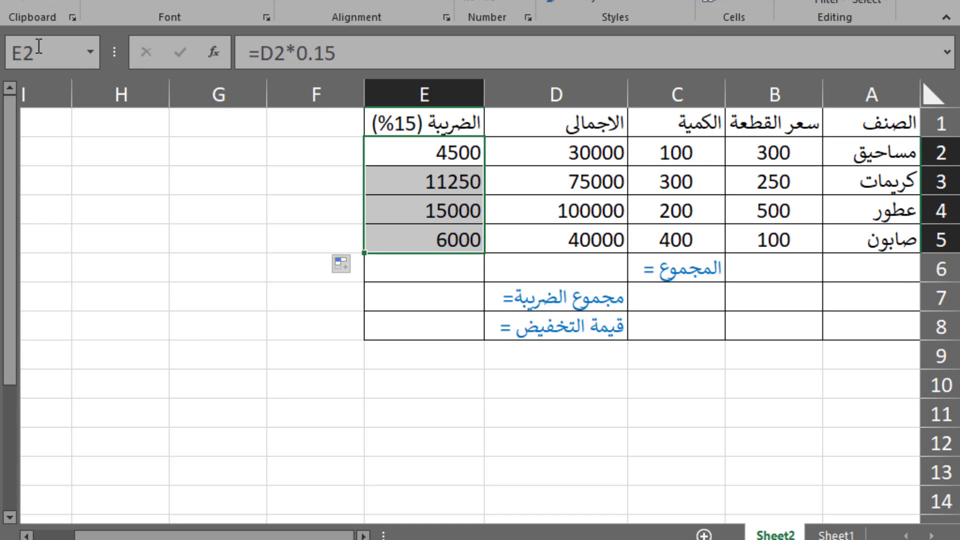
pyautogui.click(38, 46)
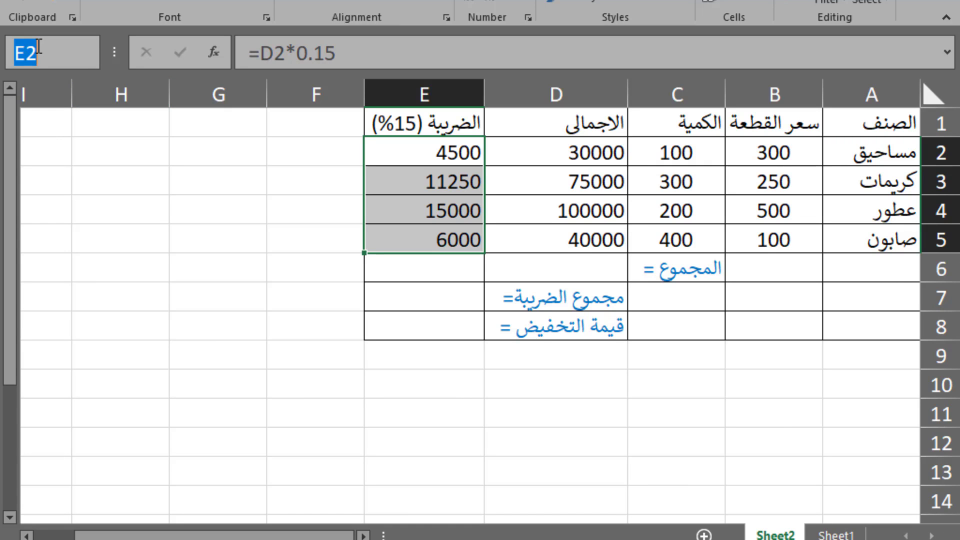
pyautogui.write('D6')
pyautogui.press('Return')
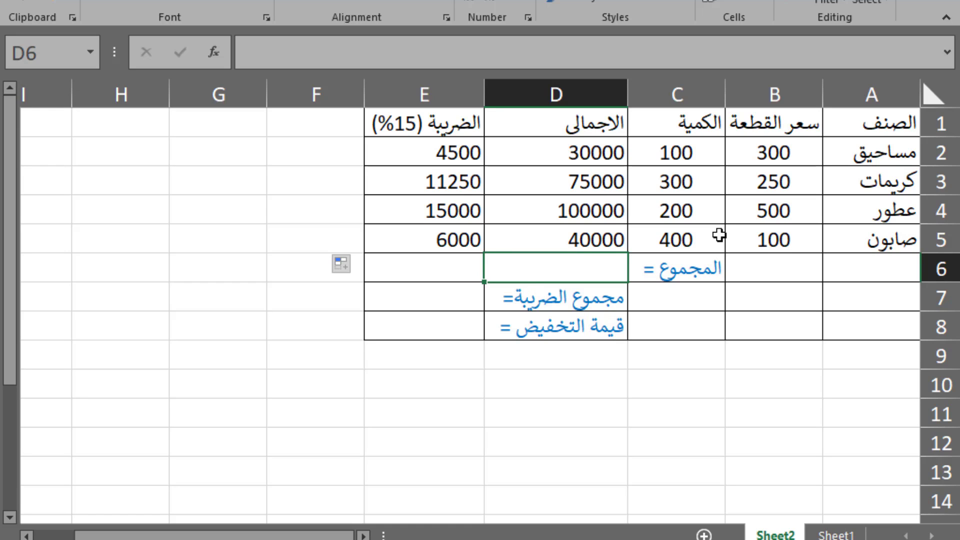
# Step: Enter =SUM(D2:D5) in D6 to total the amounts as 245000
pyautogui.write('=SUM')
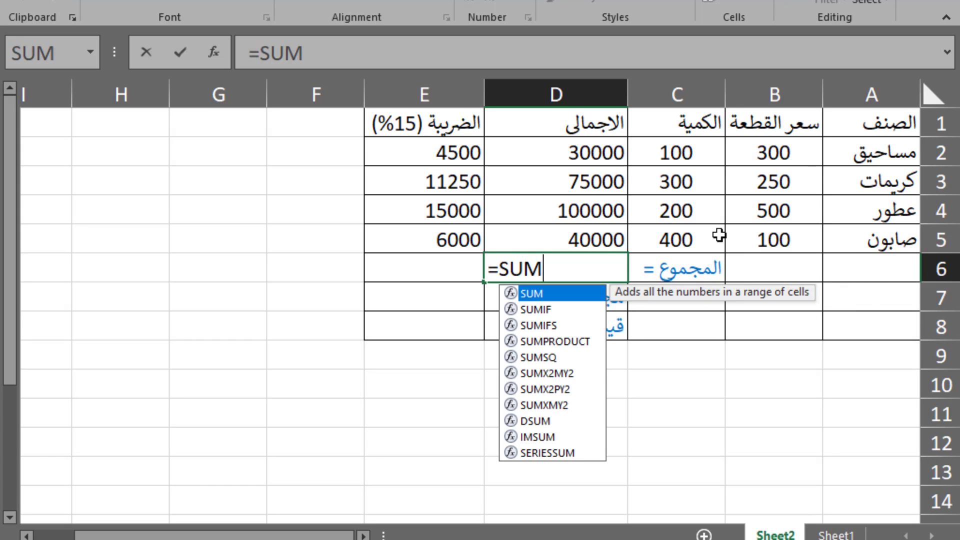
pyautogui.doubleClick(520, 295)
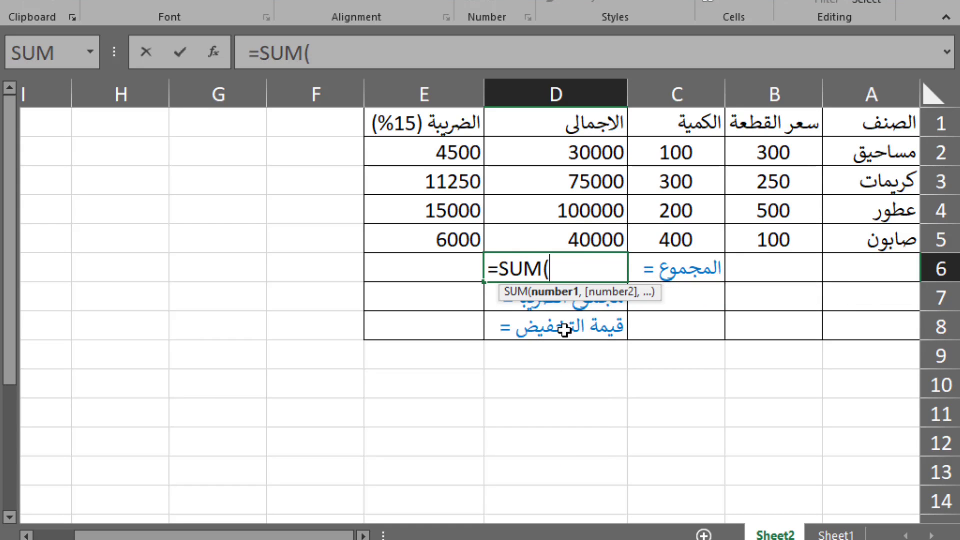
pyautogui.moveTo(603, 149); pyautogui.dragTo(604, 237)
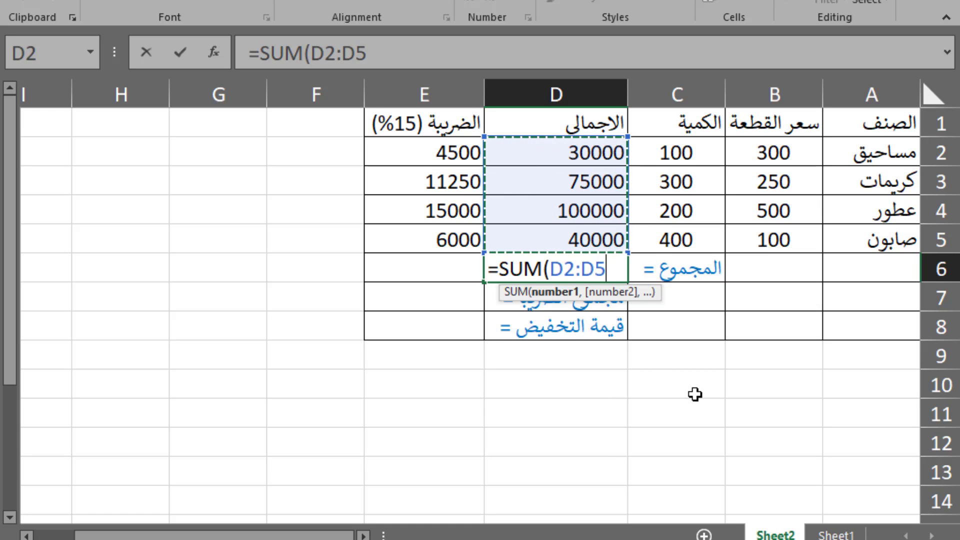
pyautogui.write(')')
pyautogui.press('Return')
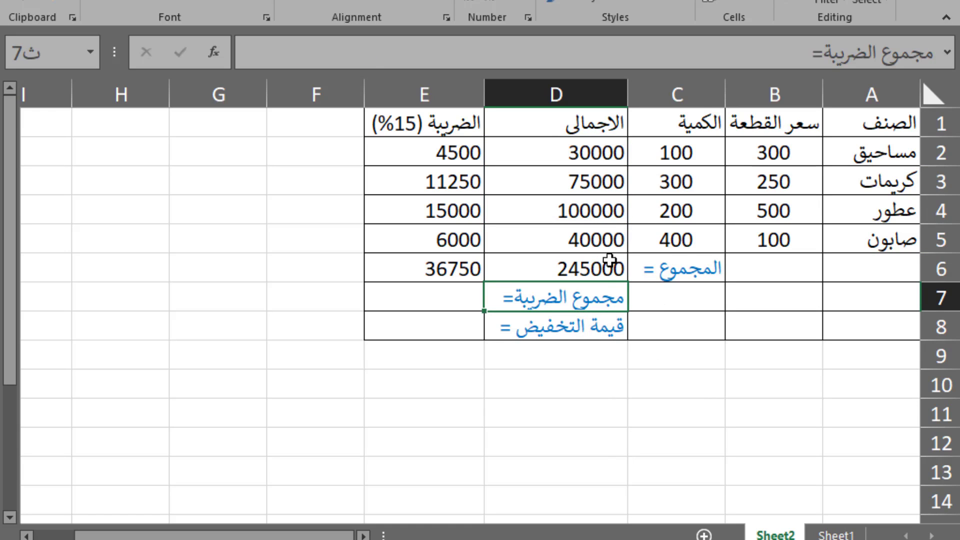
# Step: Verify the D6 SUM formula and clear the misplaced 36750 value from E6
pyautogui.click(589, 268)
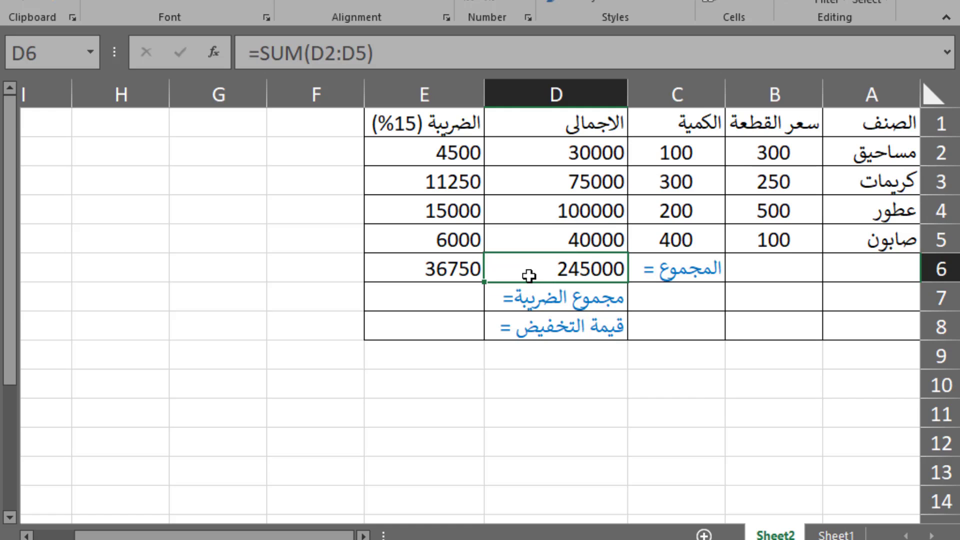
pyautogui.click(450, 273)
pyautogui.press('Delete')
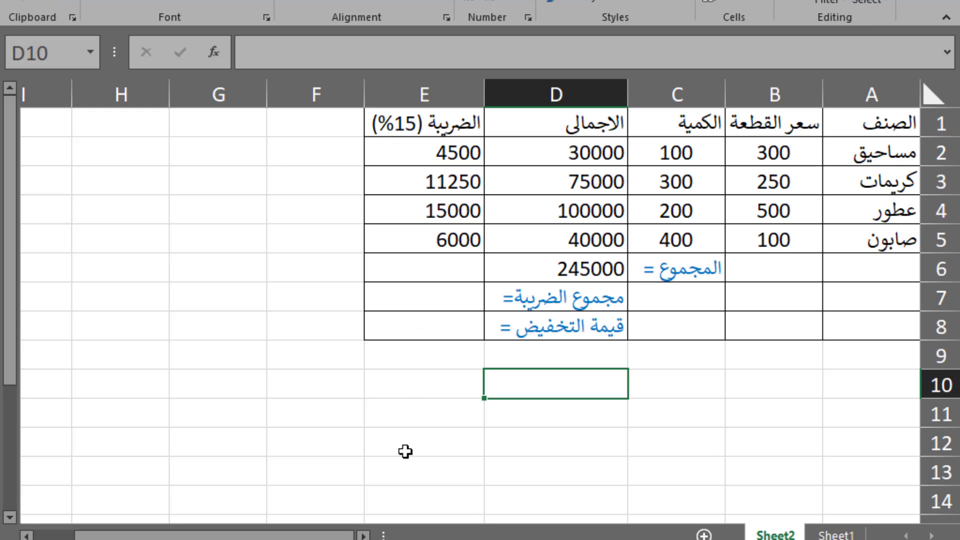
# Step: Go to E7 and build a =SUM formula over the tax range E2:E5
pyautogui.click(61, 51)
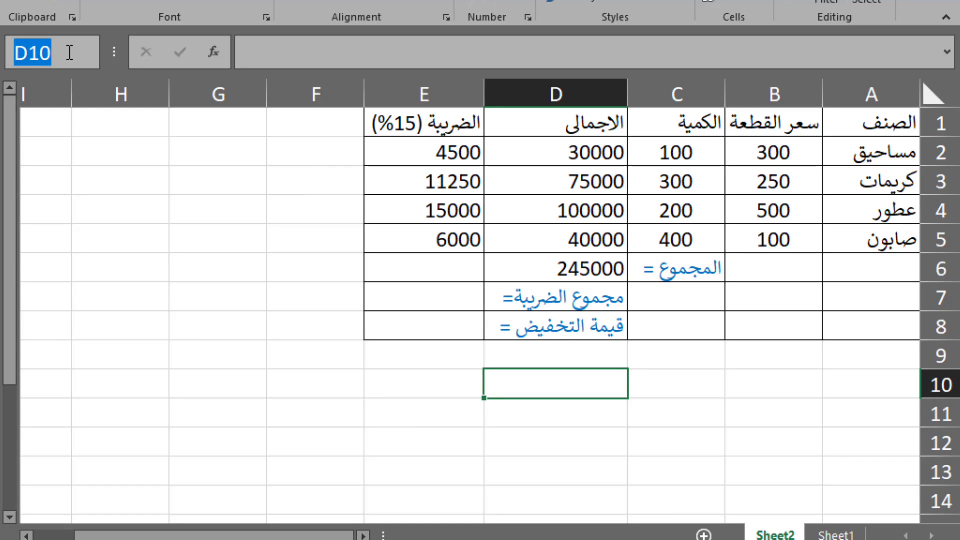
pyautogui.write('E7')
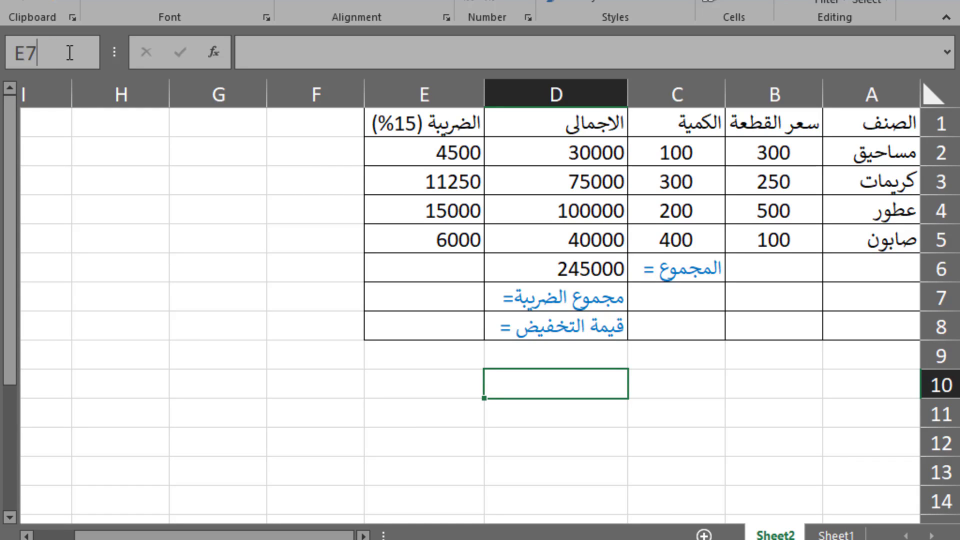
pyautogui.press('Return')
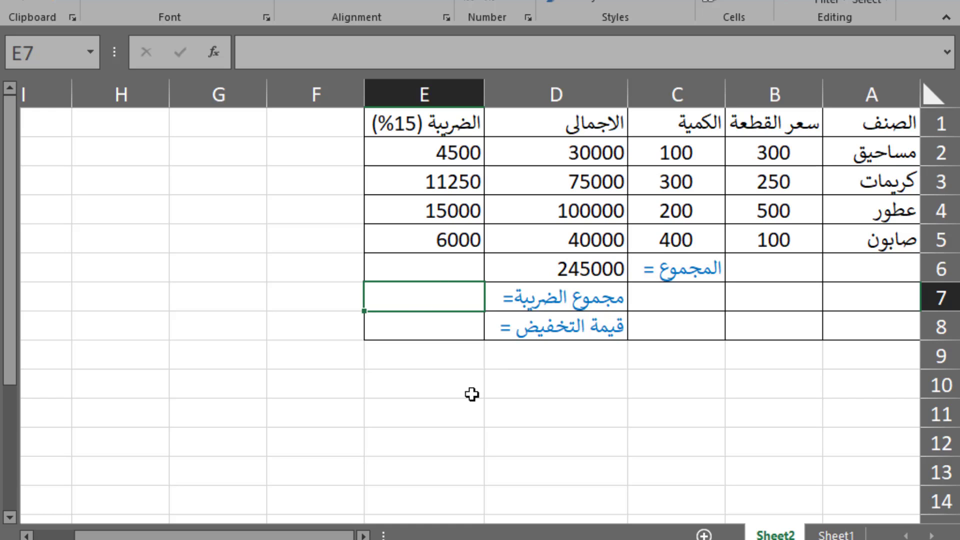
pyautogui.write('=S')
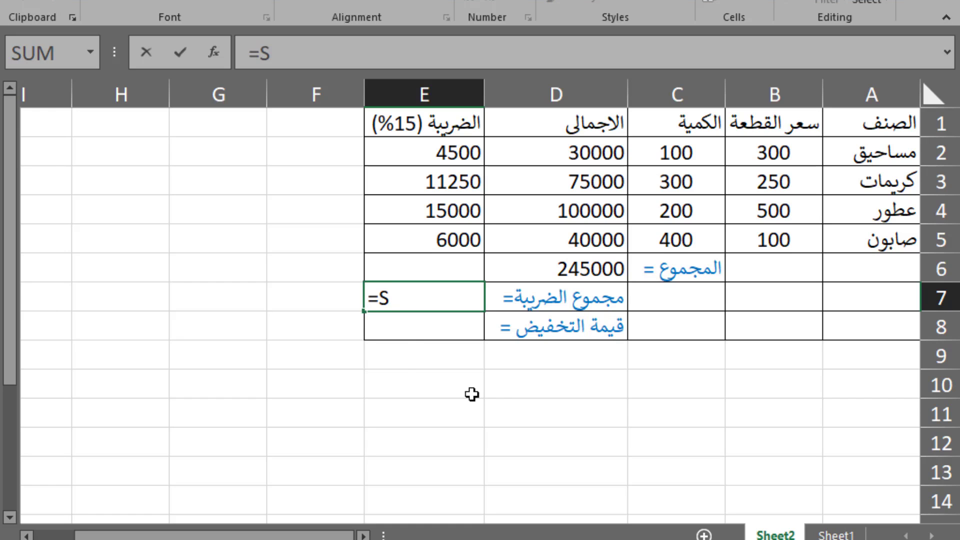
pyautogui.write('UM')
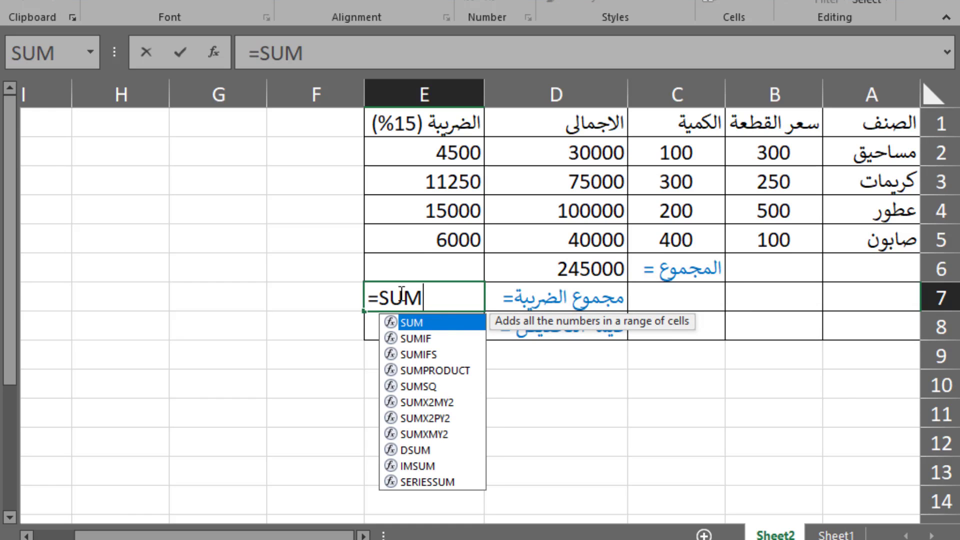
pyautogui.doubleClick(418, 322)
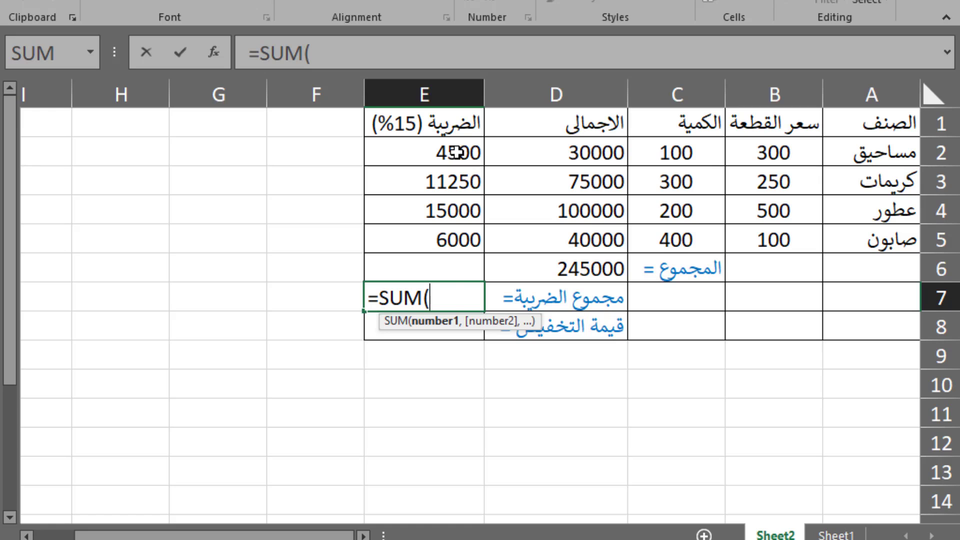
pyautogui.moveTo(450, 154); pyautogui.dragTo(454, 243)
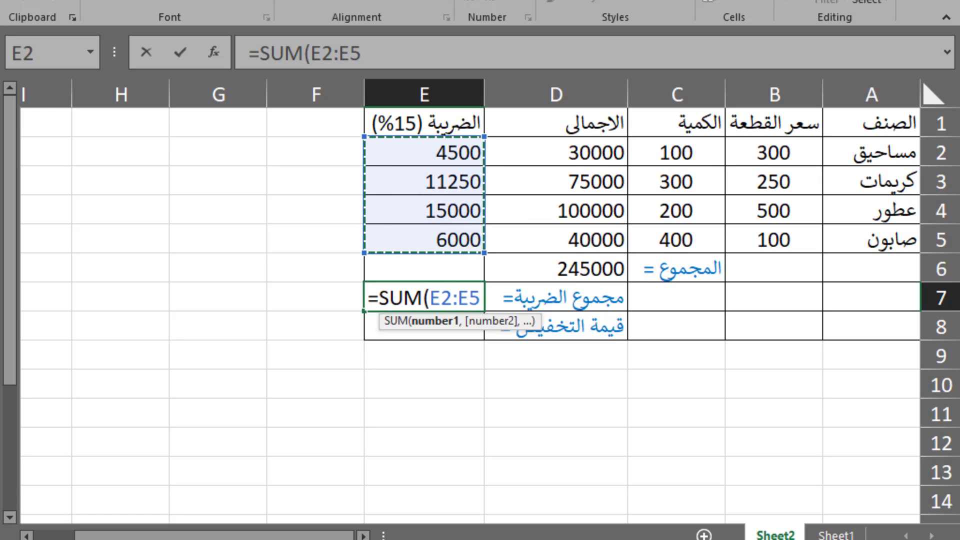
# Step: Commit =SUM(E2:E5) in E7 for a 36750 tax total, then select E8 after reviewing Word
pyautogui.write(')')
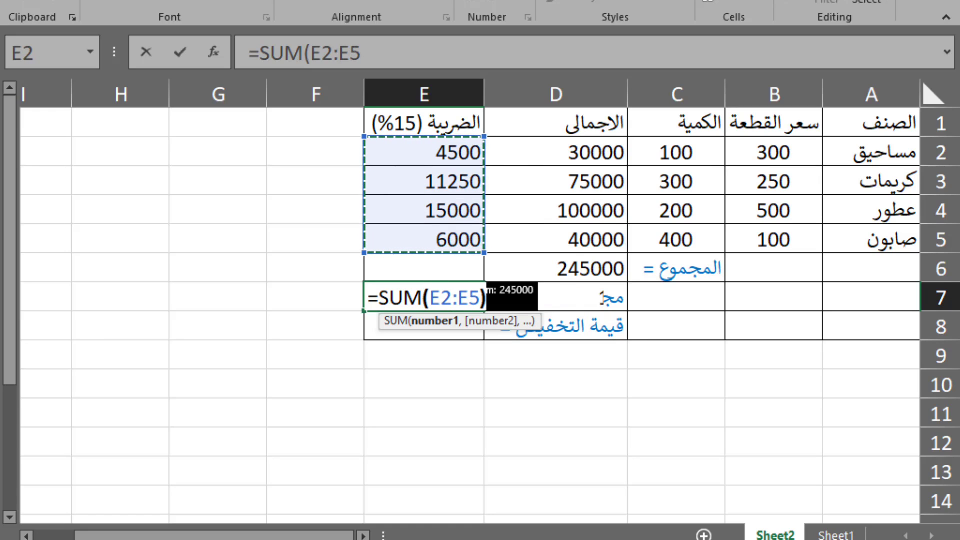
pyautogui.press('Return')
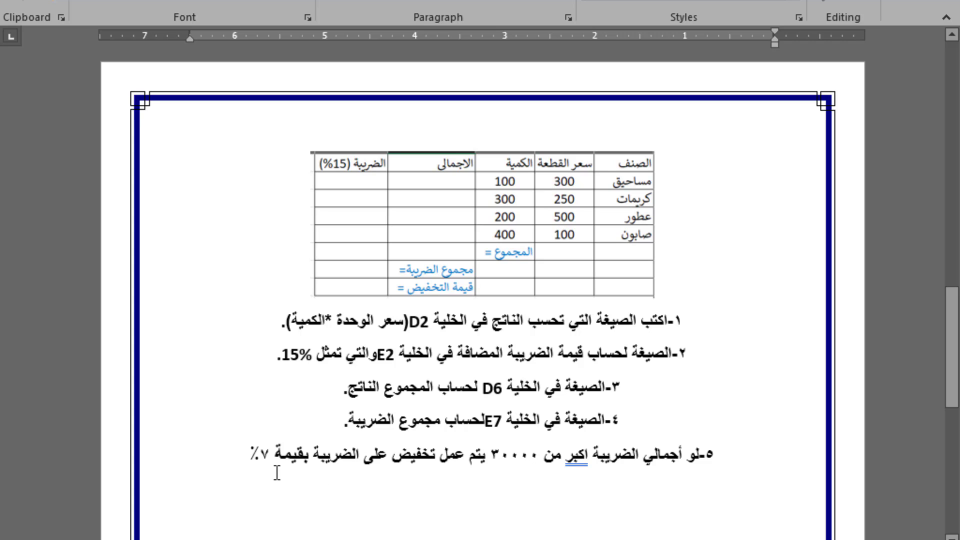
pyautogui.click(330, 538)
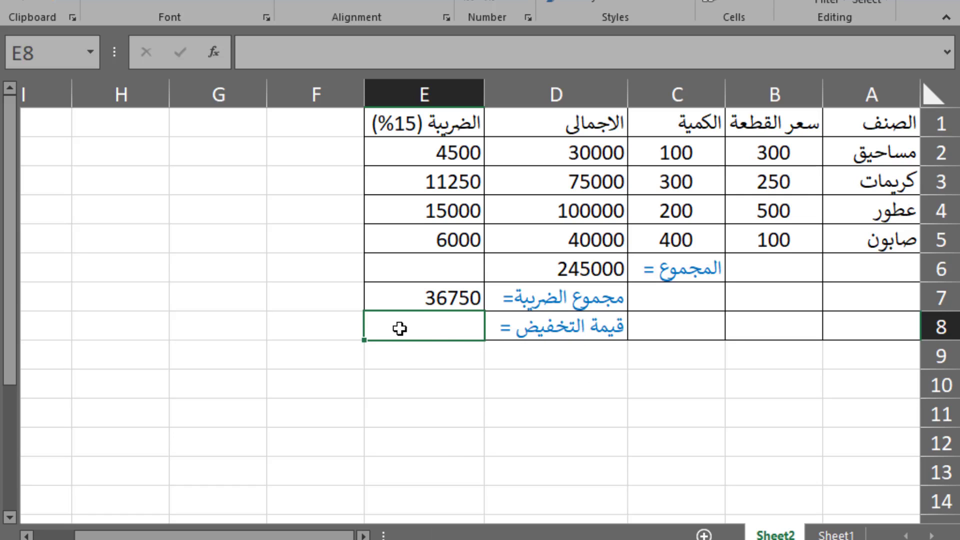
pyautogui.click(454, 298)
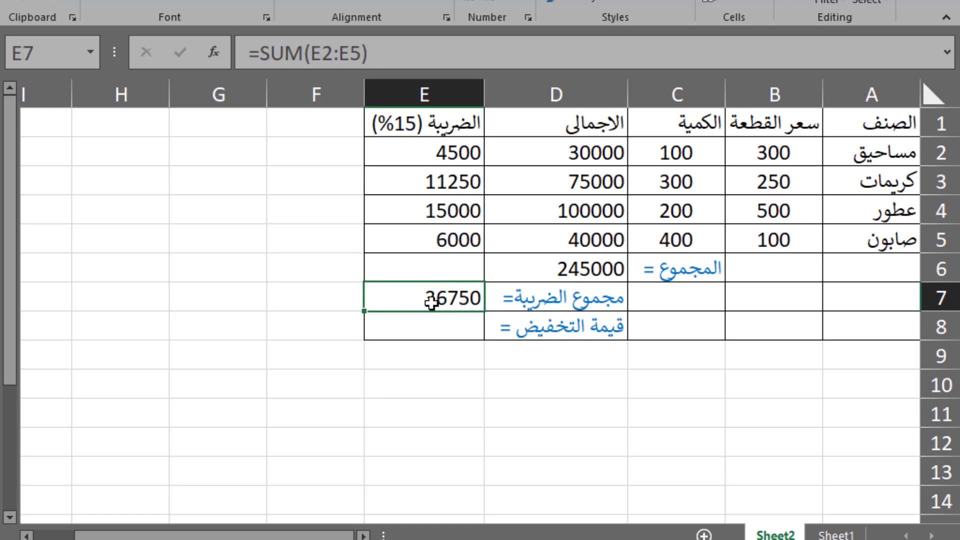
pyautogui.click(434, 322)
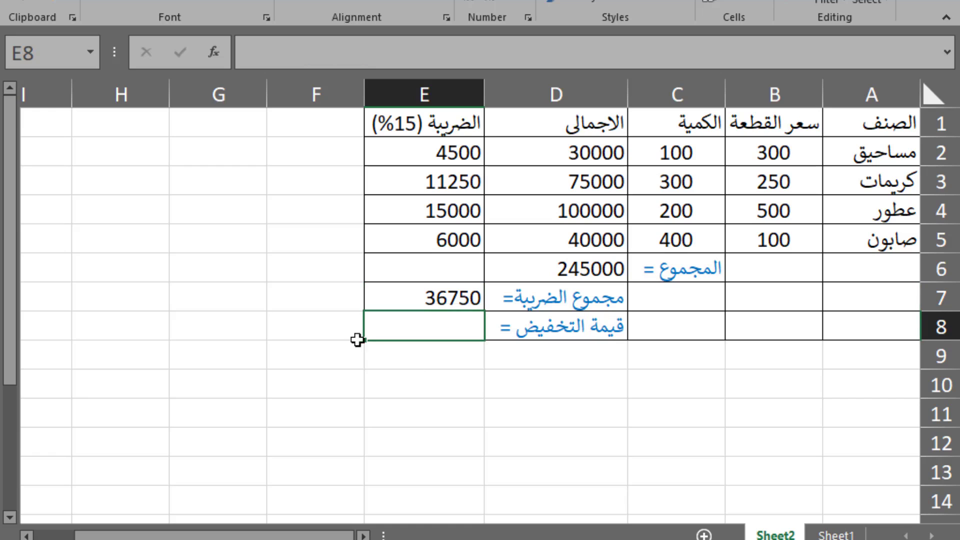
# Step: Enter =IF(E7>30000,E7*7%,"") in E8, showing the 2572.5 discount
pyautogui.write('=')
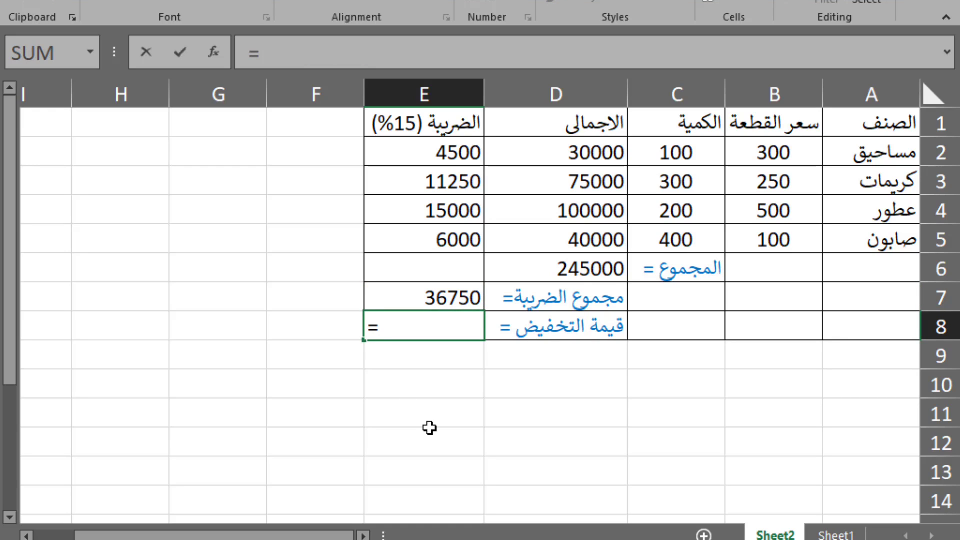
pyautogui.write('IF(')
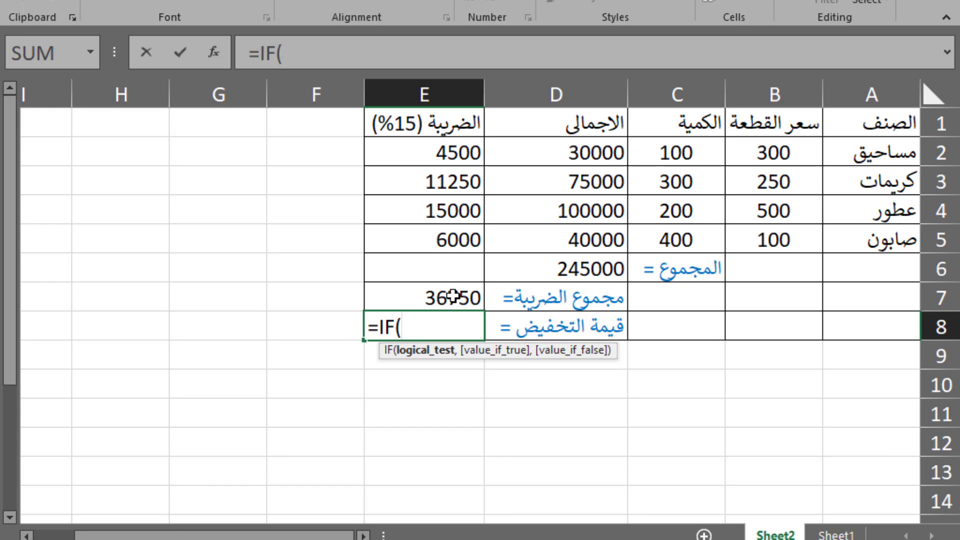
pyautogui.click(455, 298)
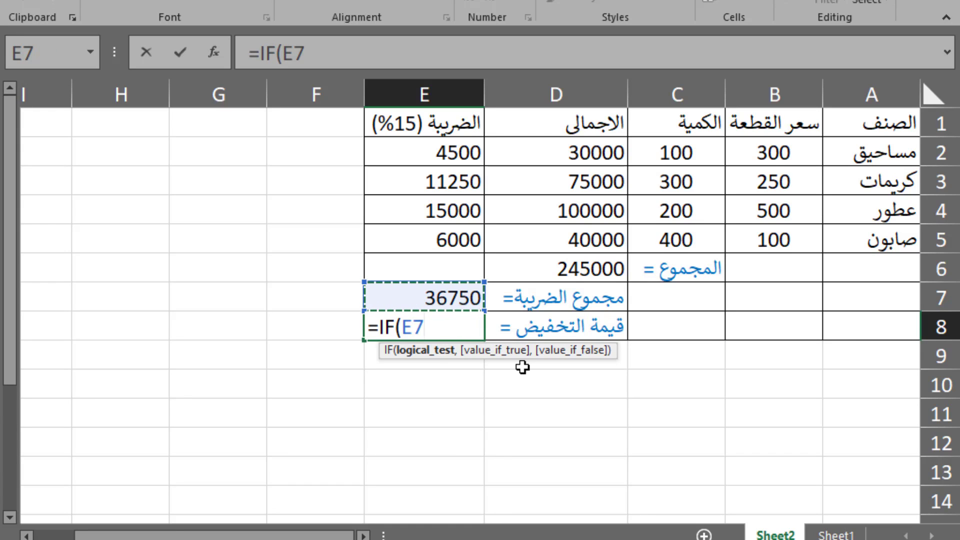
pyautogui.write('>30')
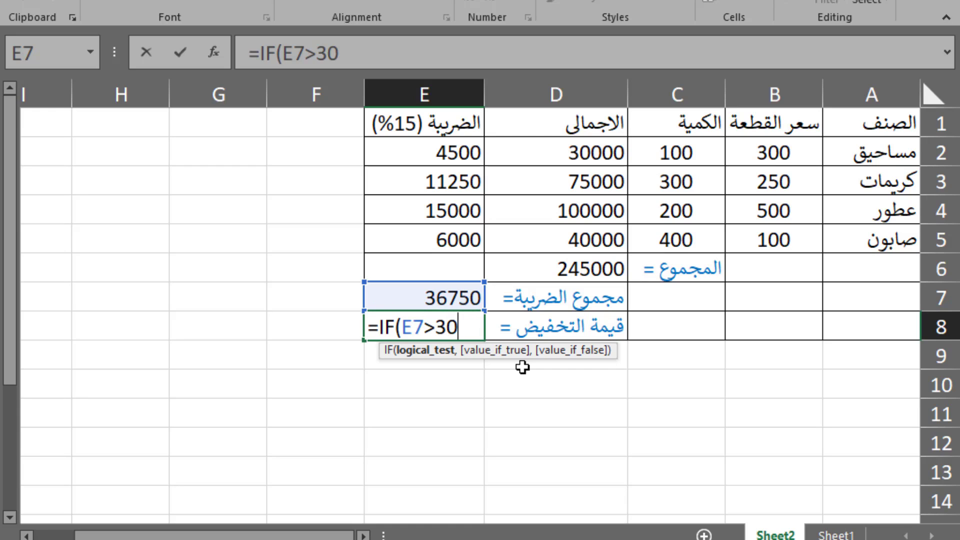
pyautogui.write('000,')
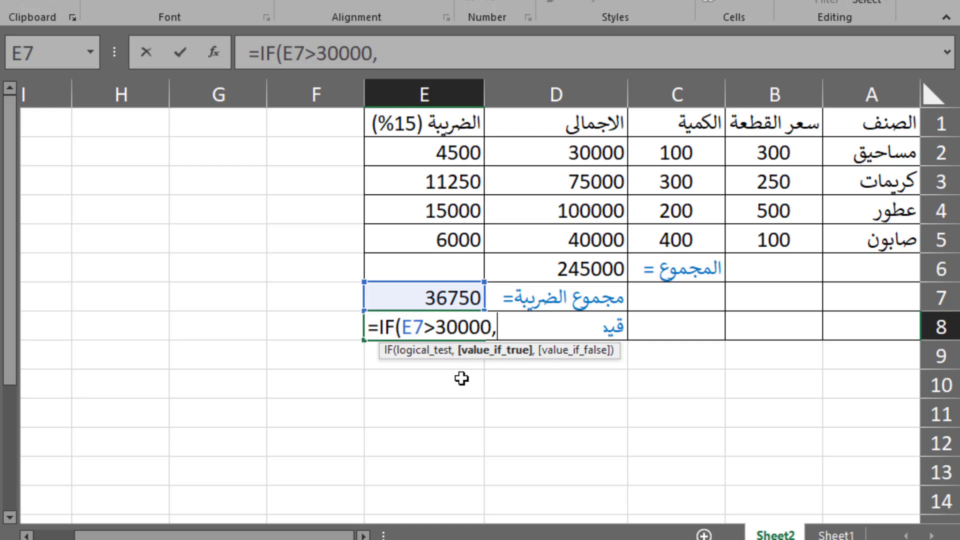
pyautogui.click(444, 299)
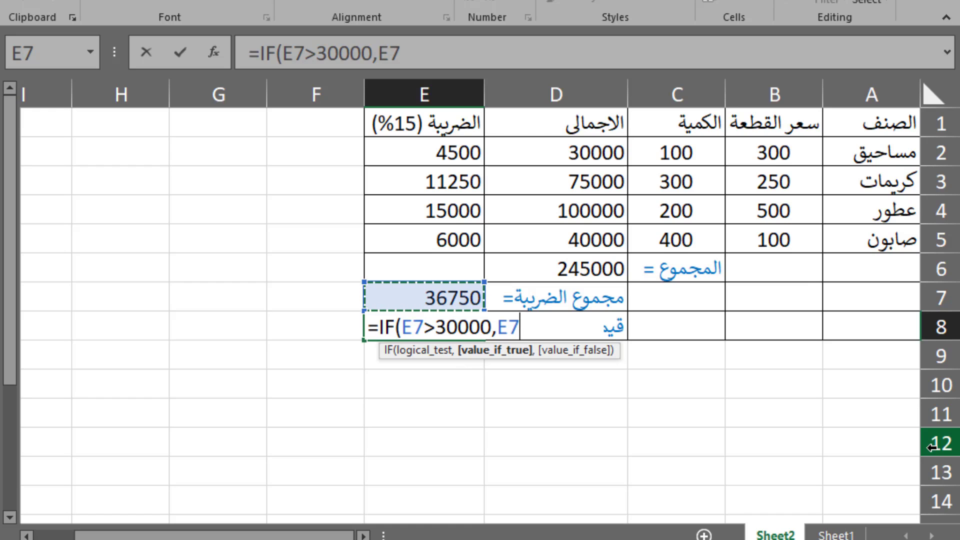
pyautogui.write('*')
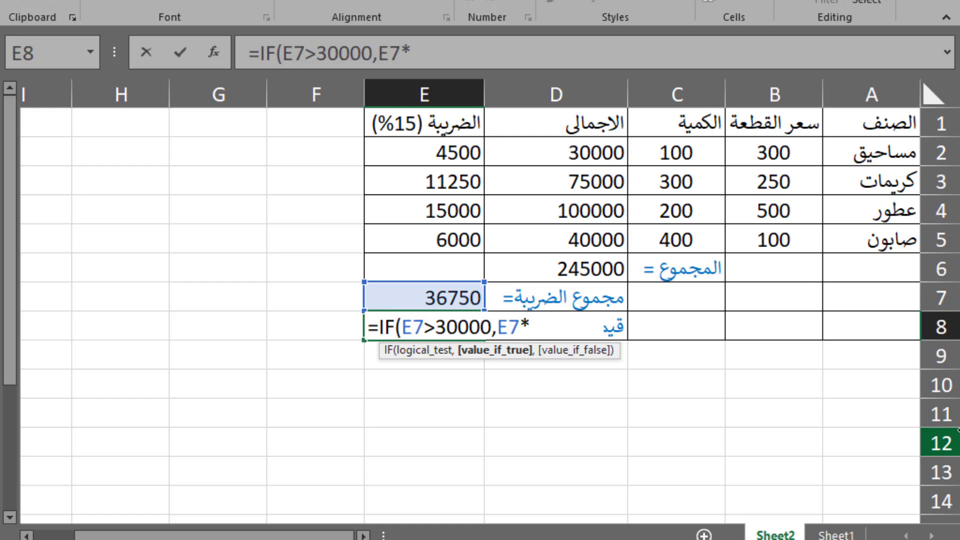
pyautogui.write('7')
pyautogui.write('%')
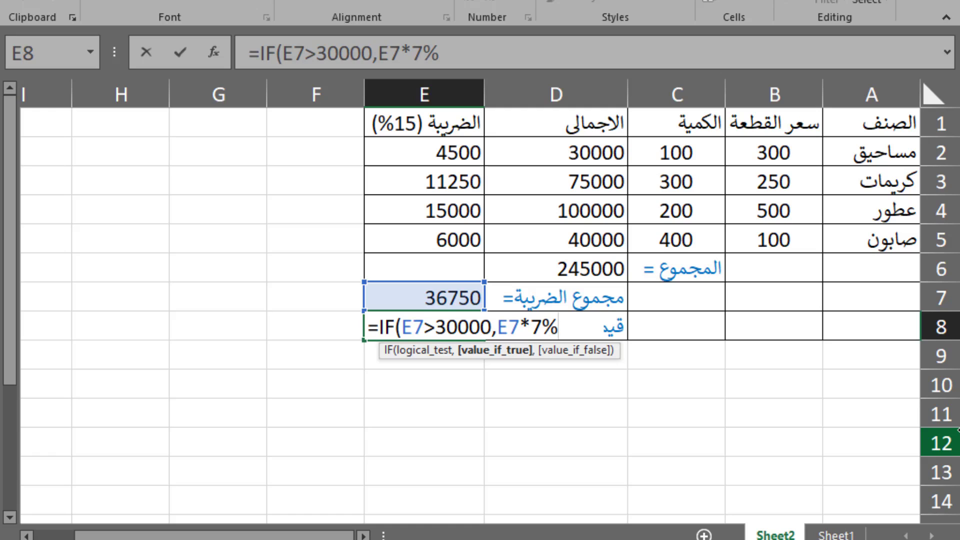
pyautogui.write(',')
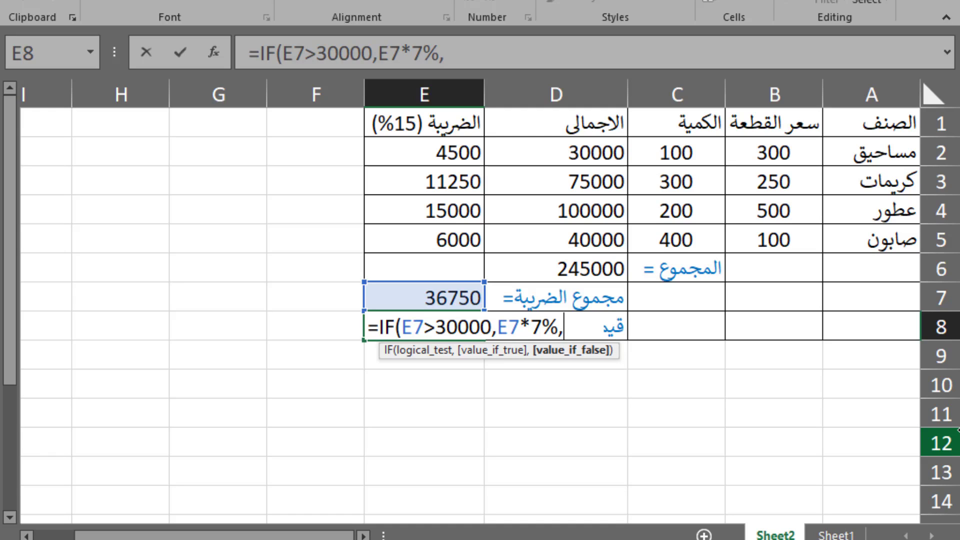
pyautogui.write('"')
pyautogui.write('"')
pyautogui.write(')')
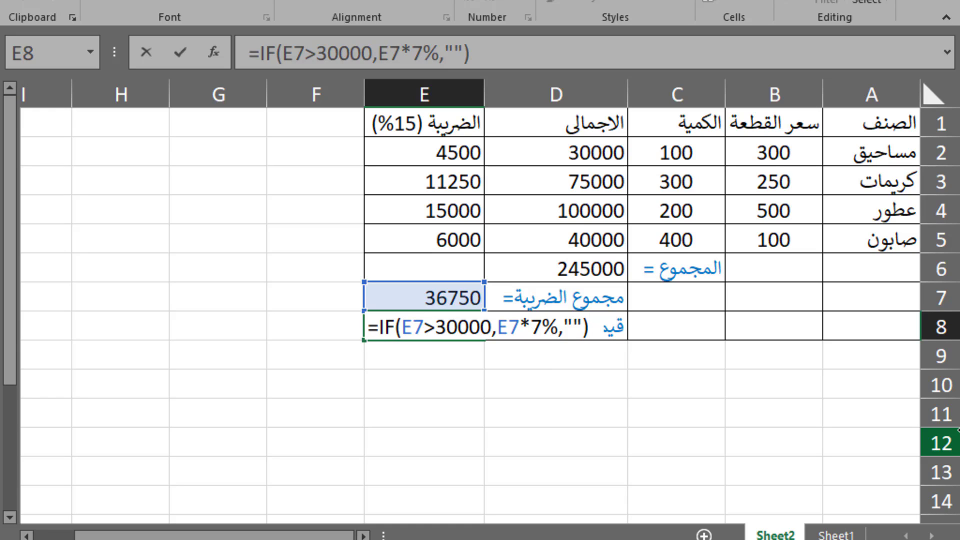
pyautogui.press('Return')
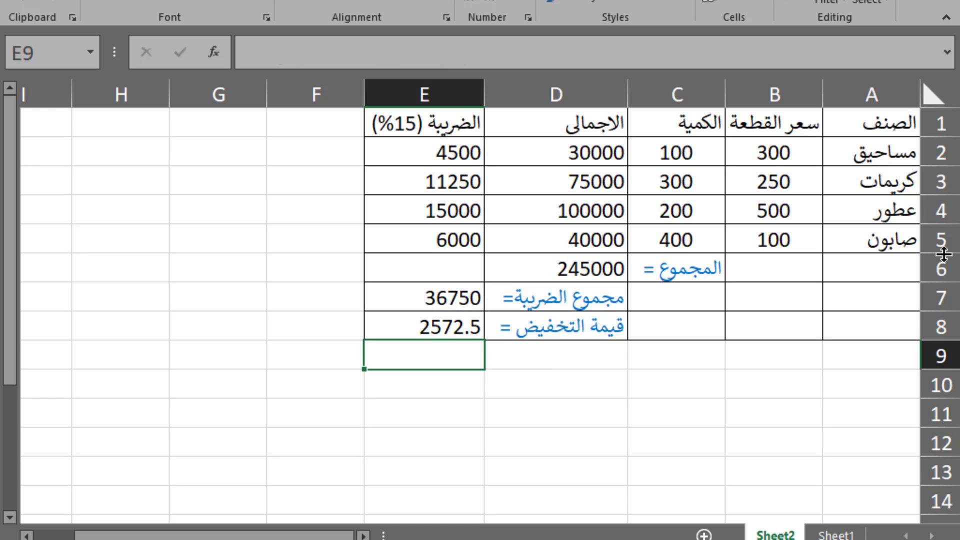
pyautogui.click(432, 317)
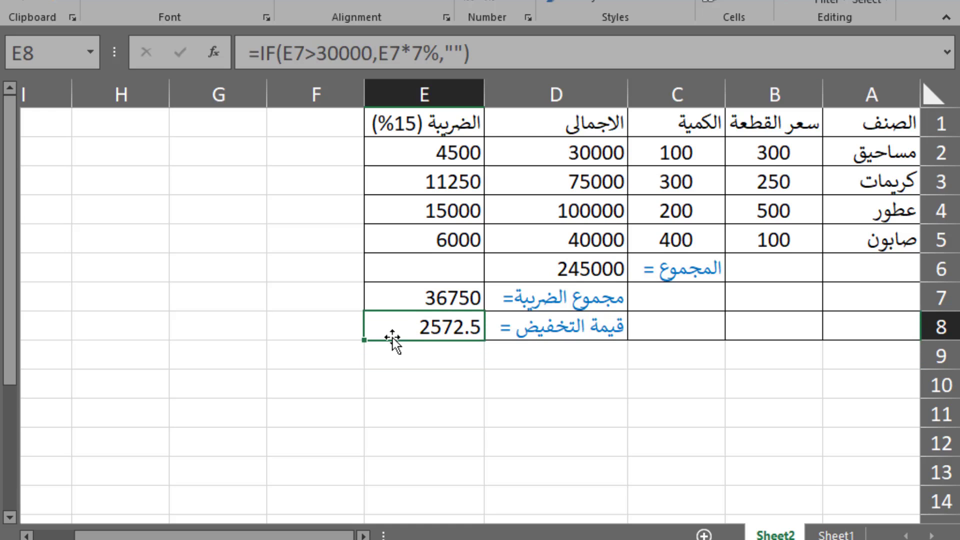
pyautogui.click(430, 294)
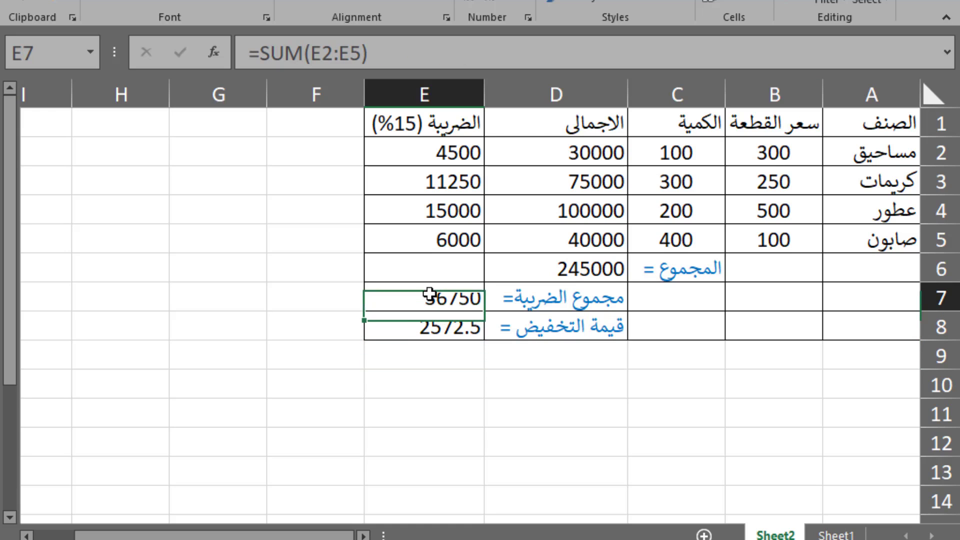
pyautogui.click(425, 330)
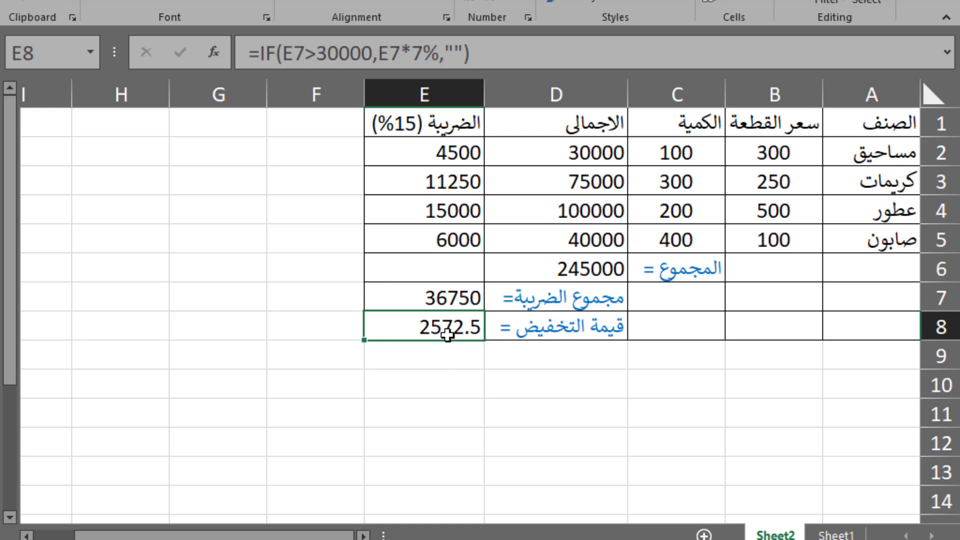
pyautogui.click(453, 298)
pyautogui.click(445, 373)
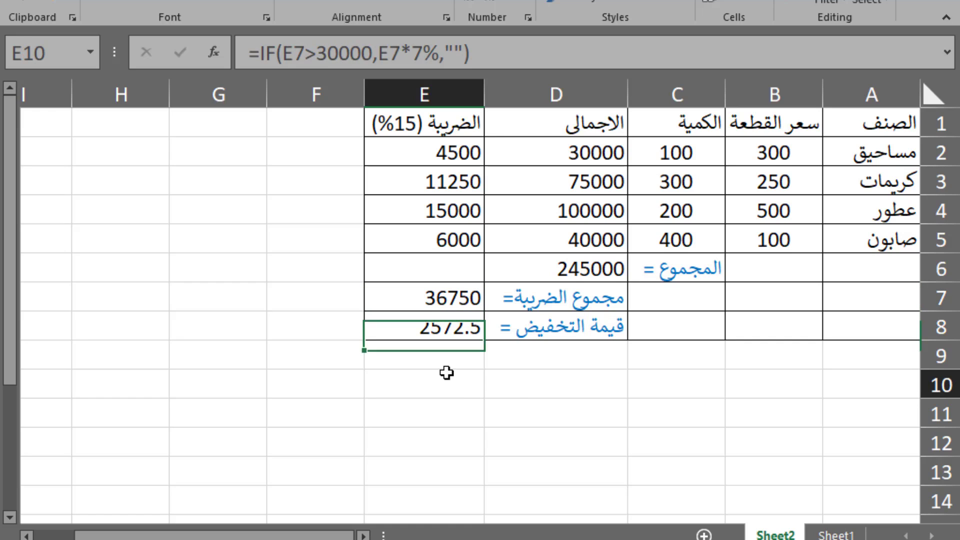